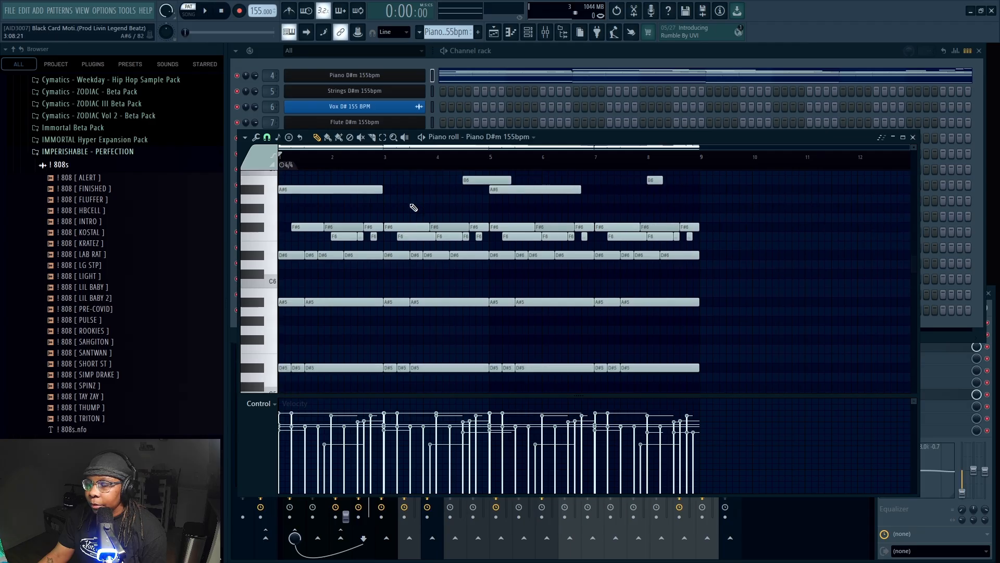
scroll(411, 206, down, 2)
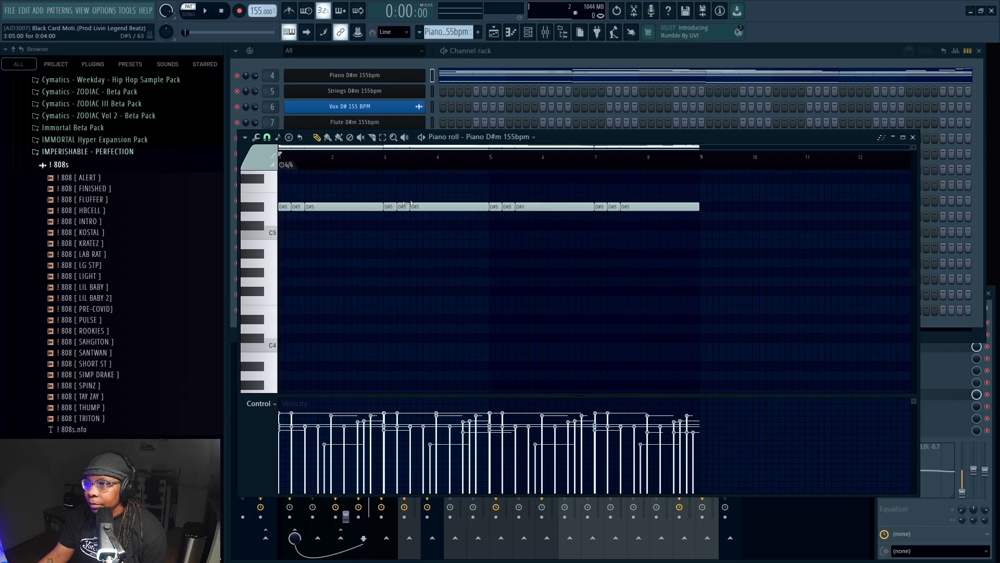
Review the Piano D#m channel's notes in the piano roll and view its SRX Piano instrument patch
scroll(409, 205, up, 6)
click(483, 138)
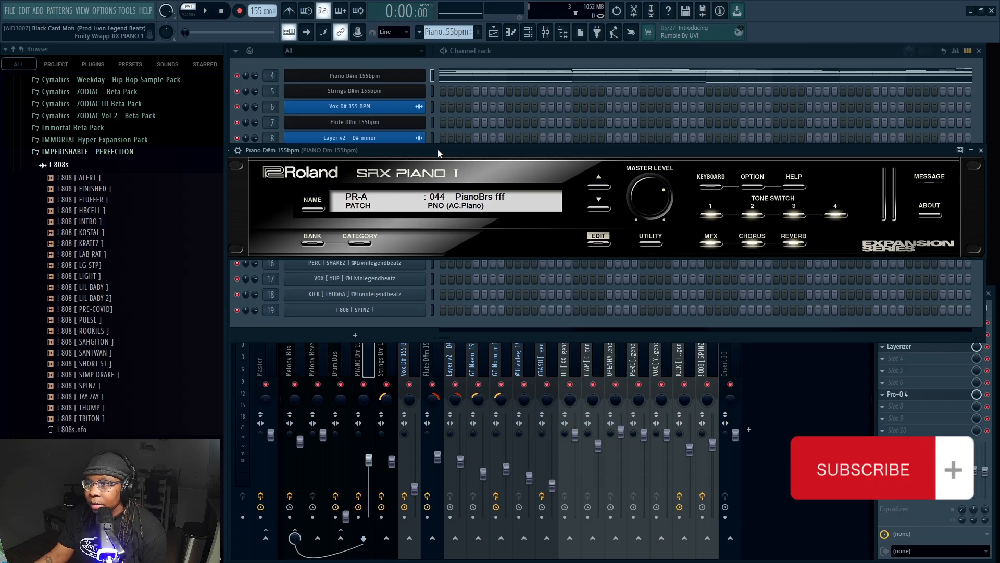
click(980, 150)
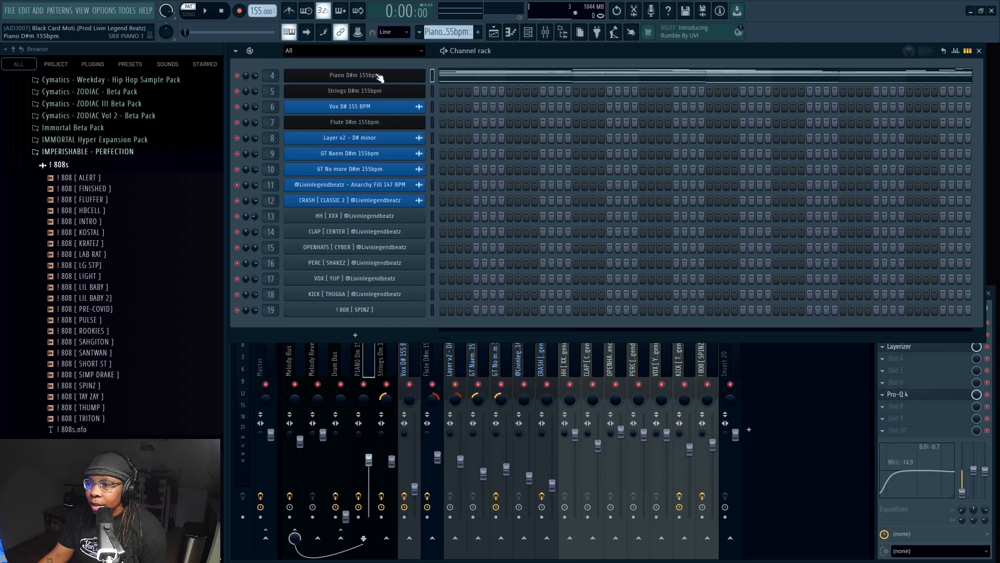
Bring up the mixer and play the piano pattern through once before stopping playback
click(815, 357)
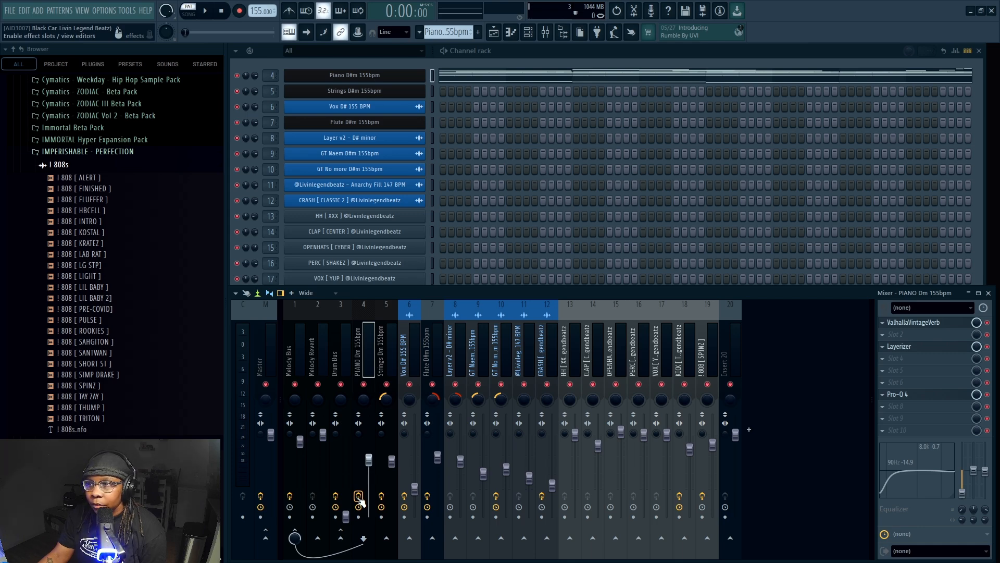
key(space)
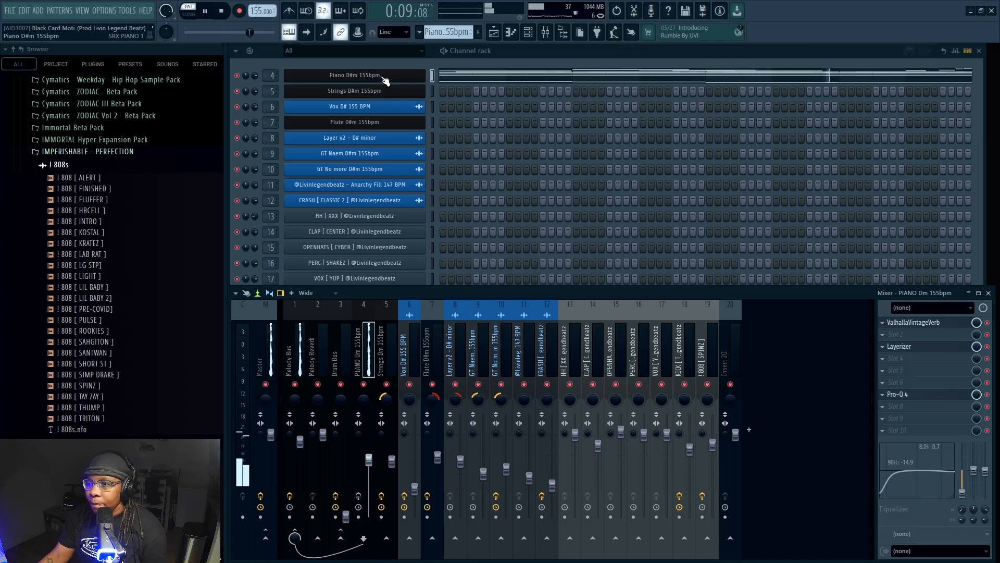
click(225, 12)
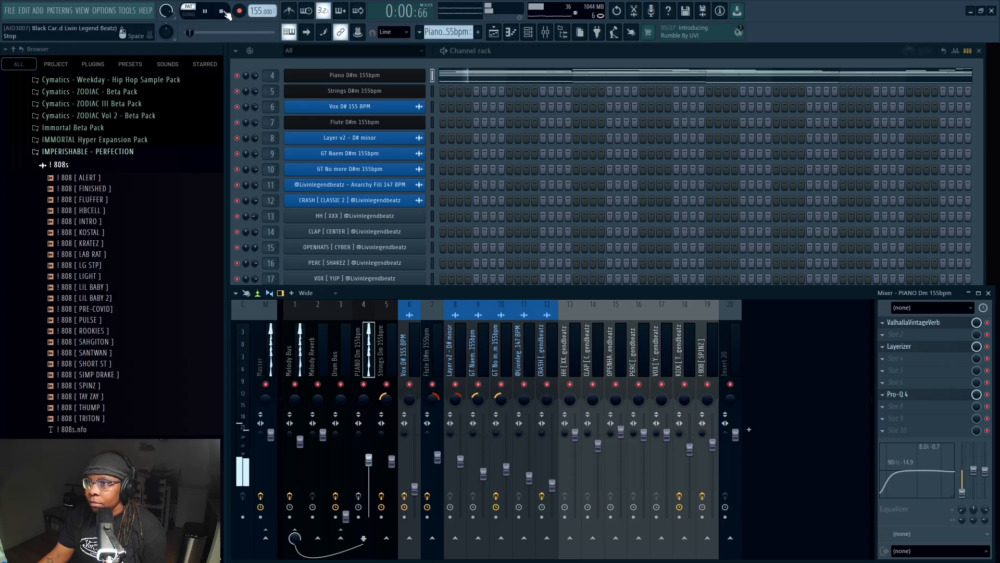
Select the piano's mixer track and examine the settings of its ValhallaVintageVerb effect
key(F6)
click(362, 358)
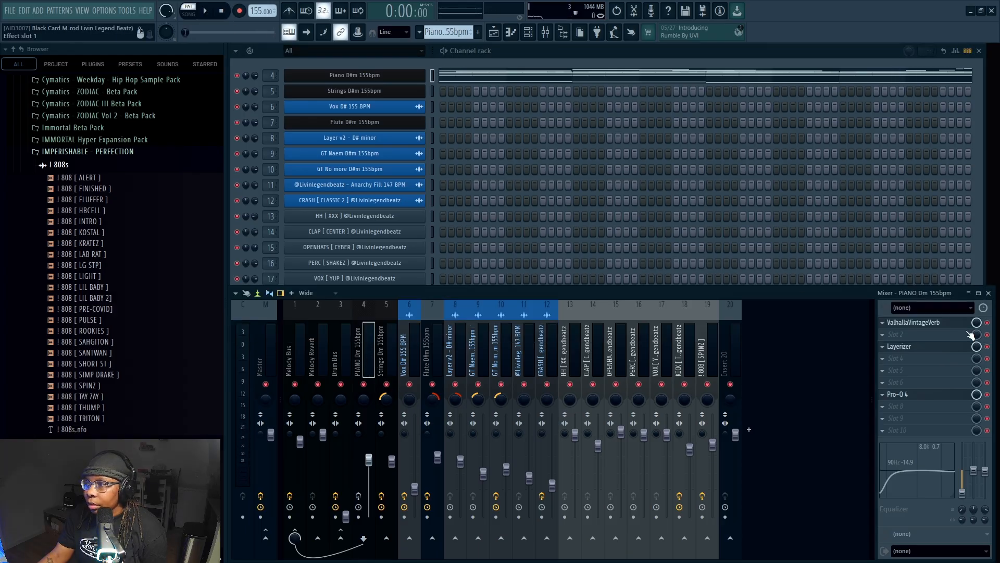
click(917, 323)
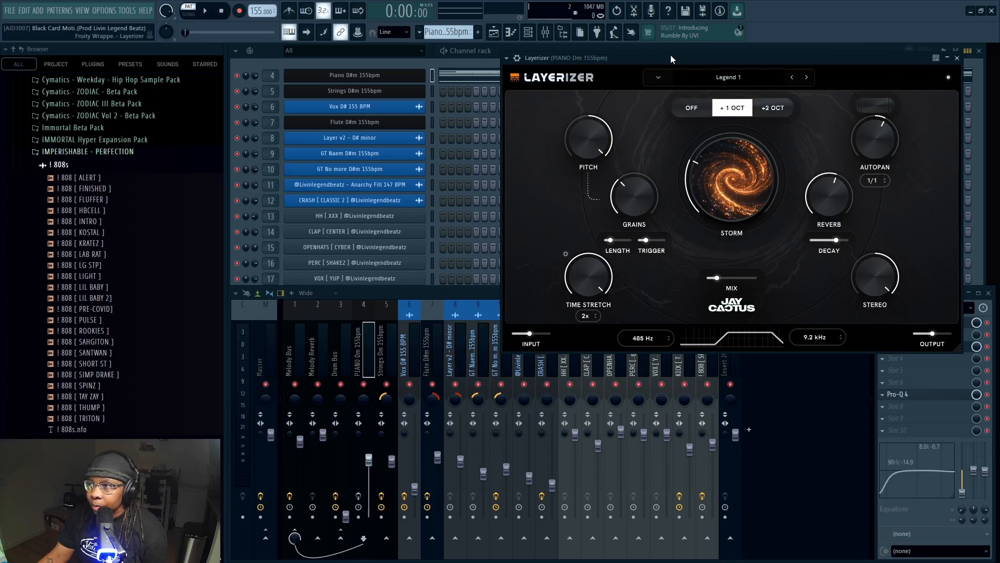
Enlarge the piano track's Layerizer effect window and examine its preset, pitch, grains, time stretch, autopan, reverb, stereo and mix settings
drag(670, 55, 479, 71)
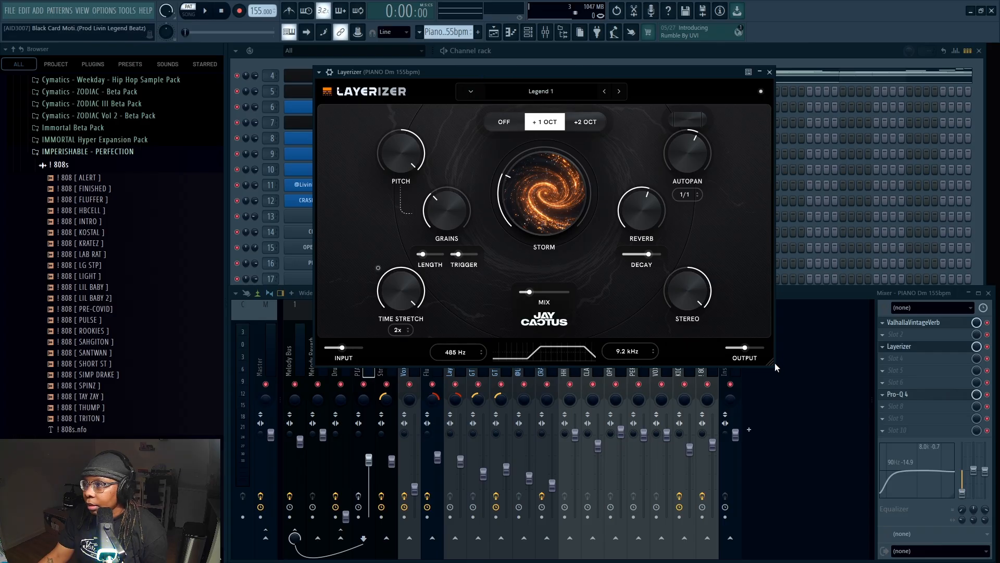
drag(772, 361, 813, 389)
mouse_move(644, 213)
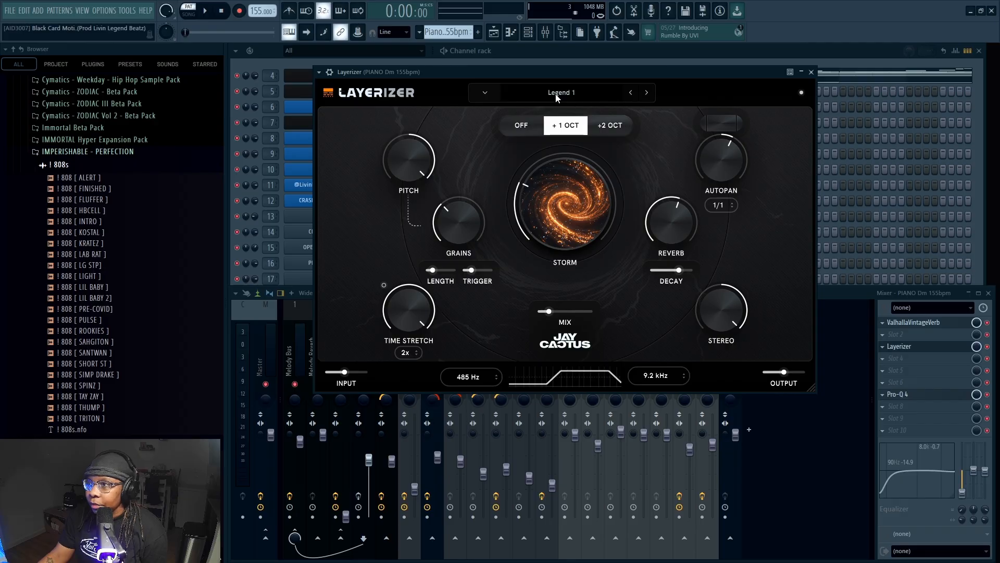
mouse_move(571, 212)
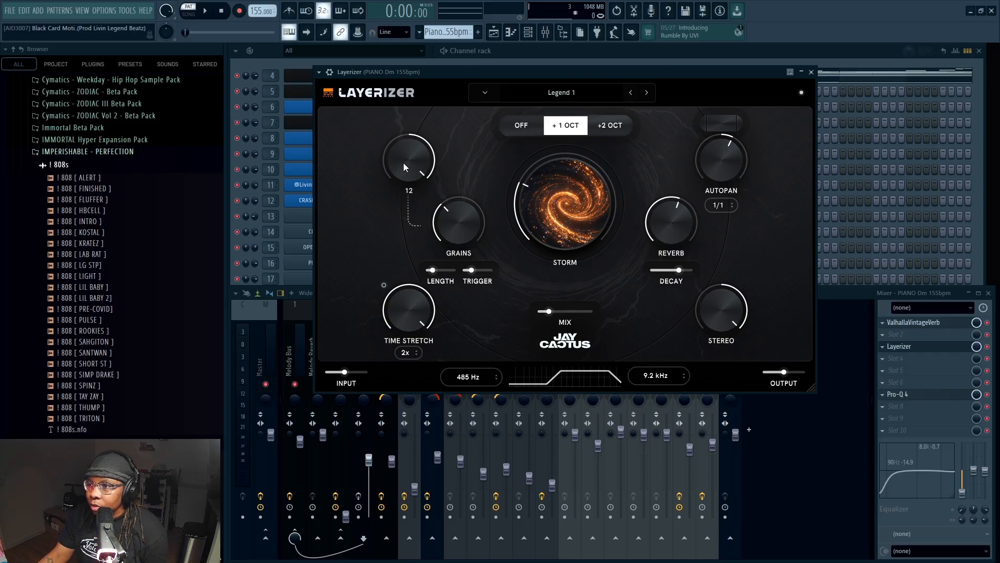
mouse_move(445, 220)
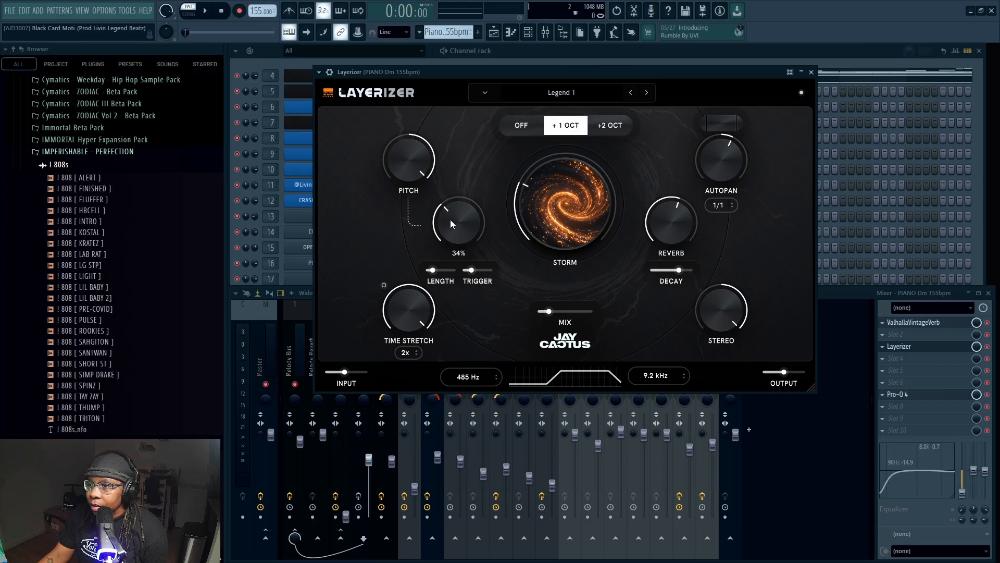
mouse_move(418, 295)
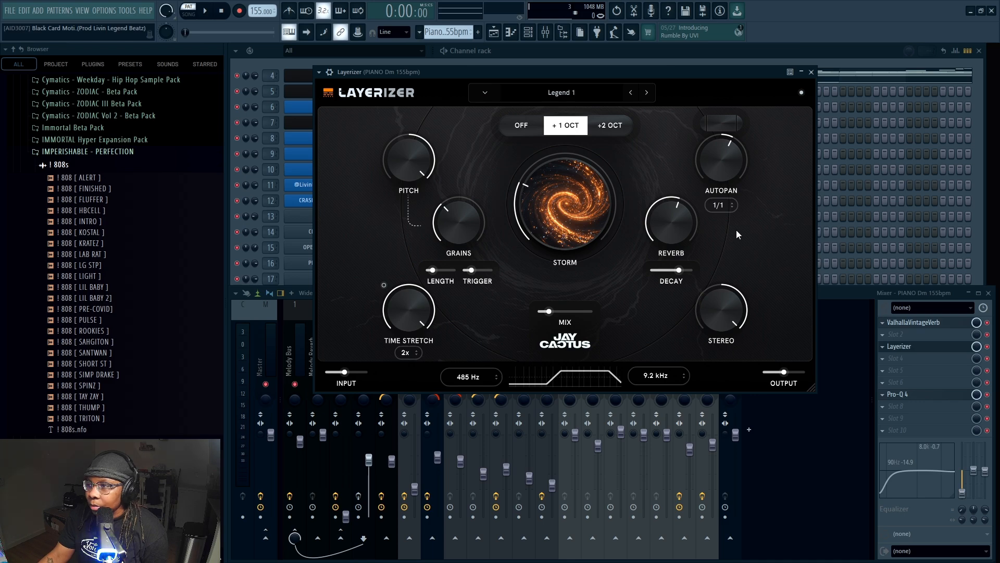
mouse_move(726, 159)
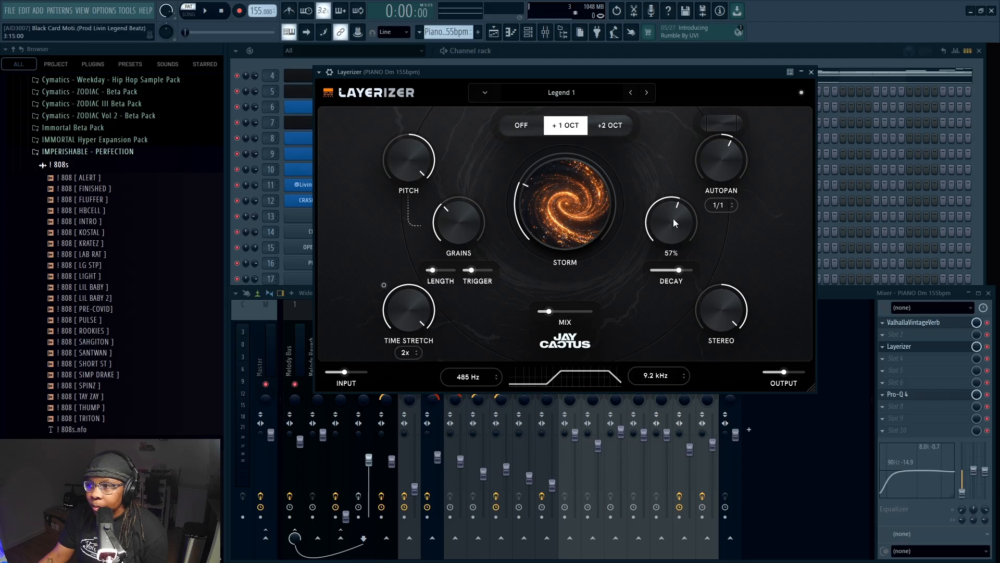
mouse_move(732, 296)
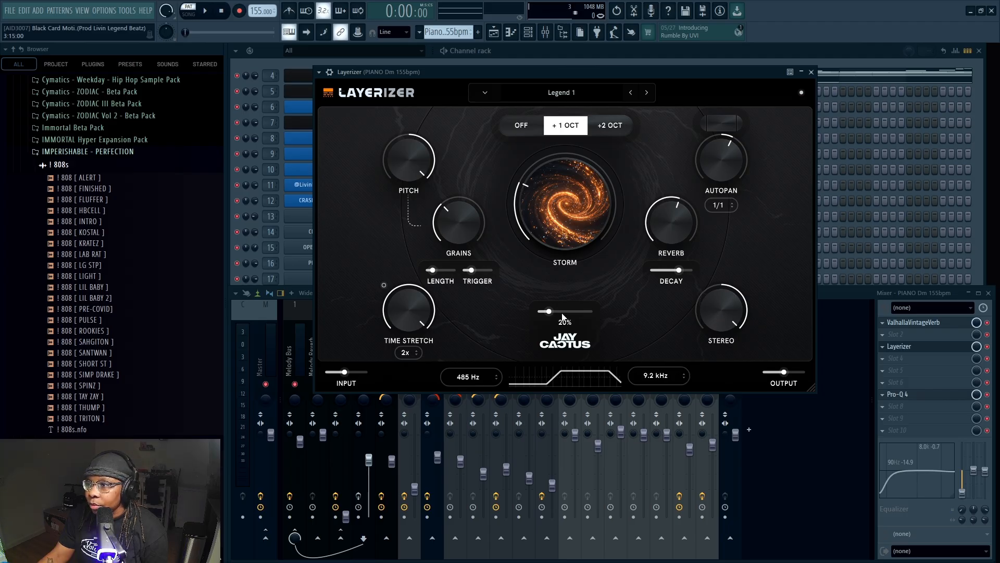
mouse_move(550, 318)
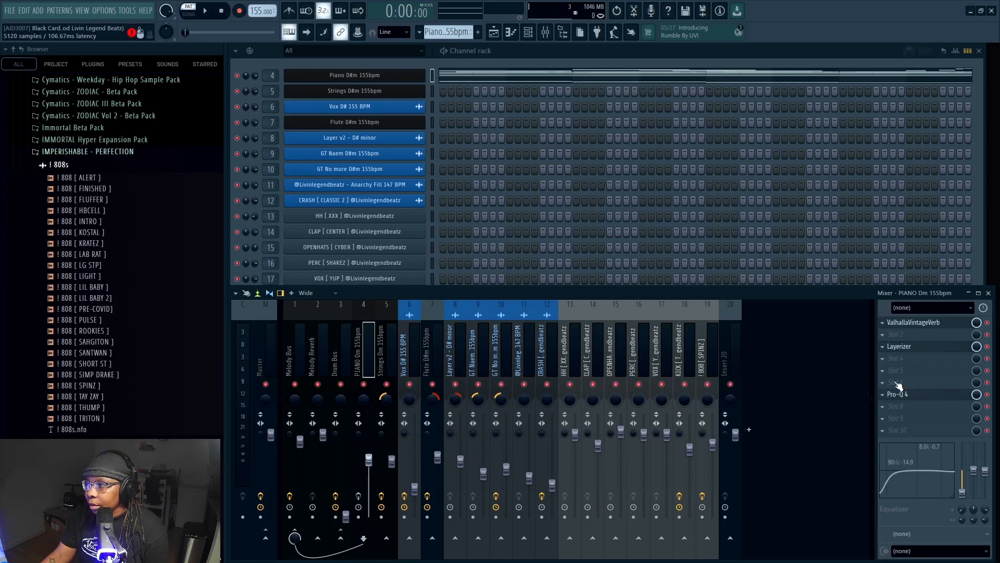
Inspect the piano track's Pro-Q 4 equalizer curve and its chosen preset in the Keys category
click(898, 386)
drag(511, 95, 482, 92)
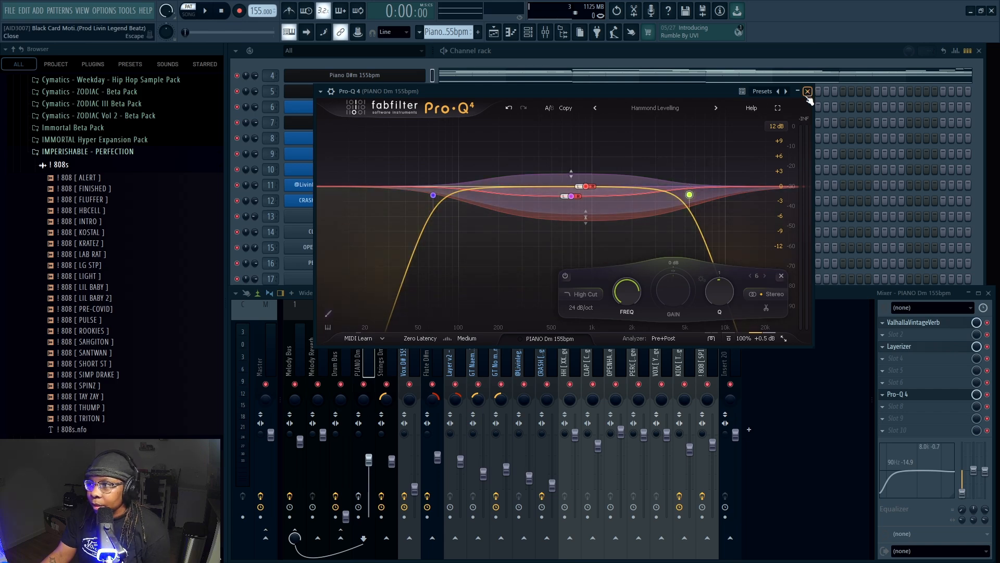
click(653, 109)
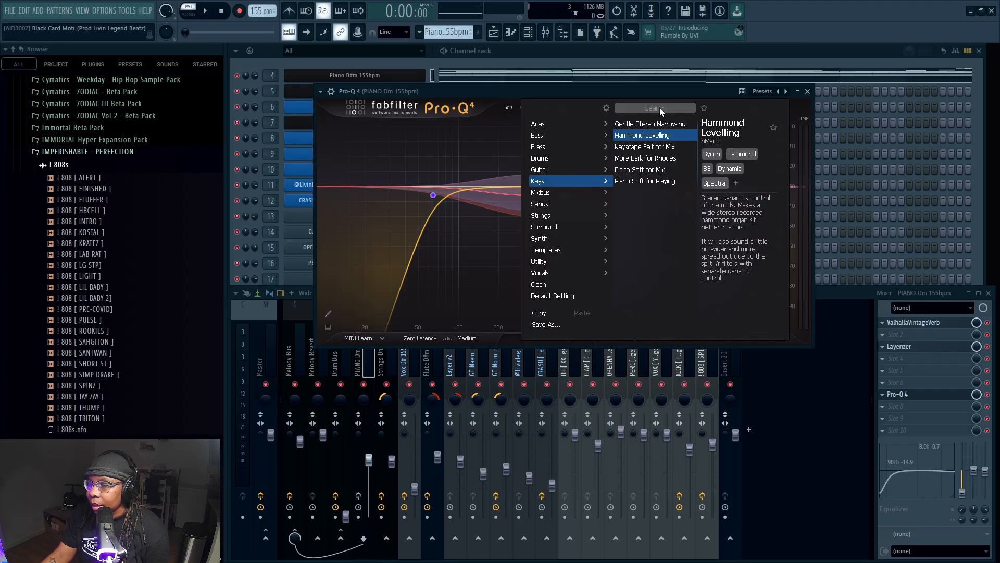
key(Escape)
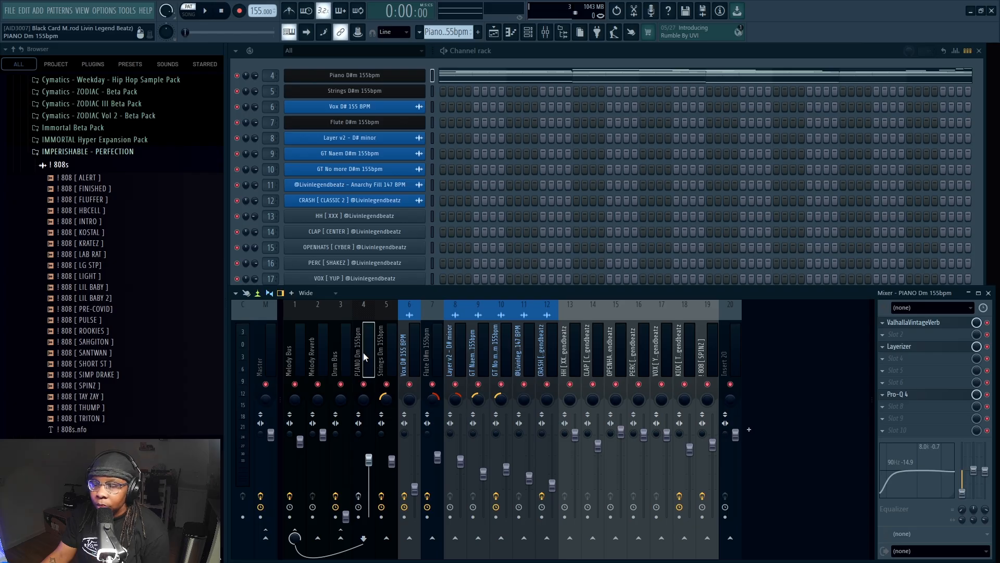
Play the piano pattern while viewing Layerizer and the Pro-Q 4 analyzer, and stop playback and close the equalizer
click(207, 11)
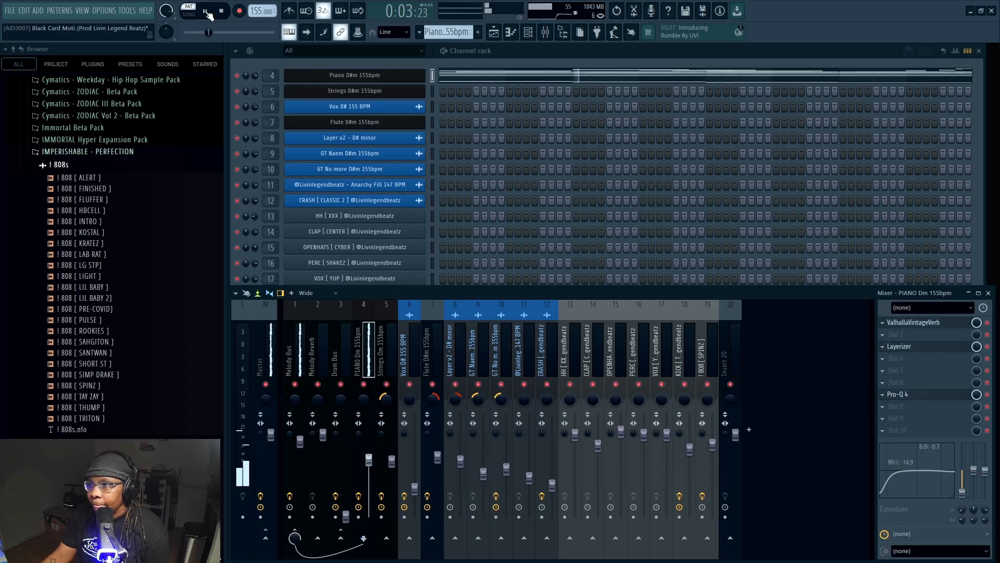
click(908, 348)
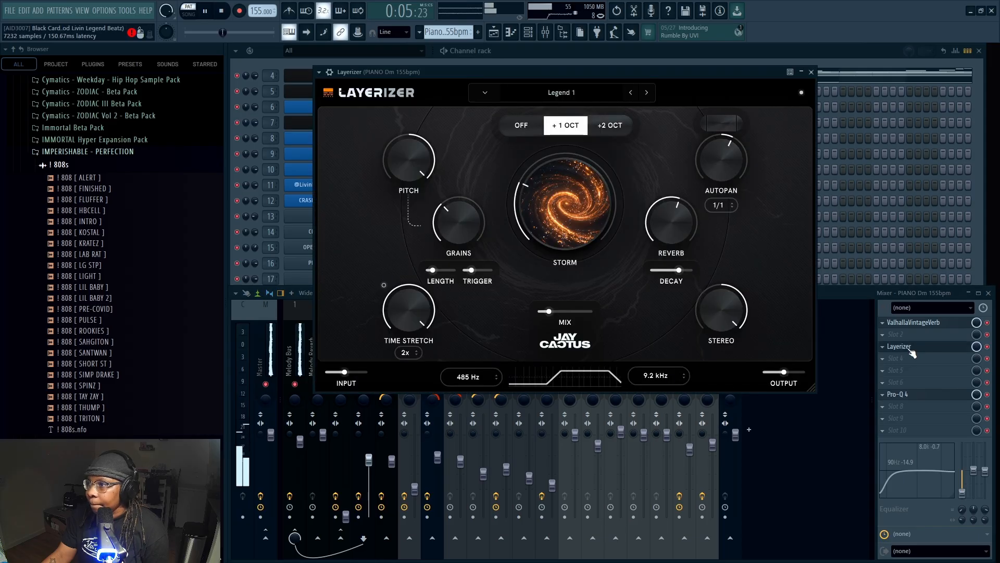
click(812, 72)
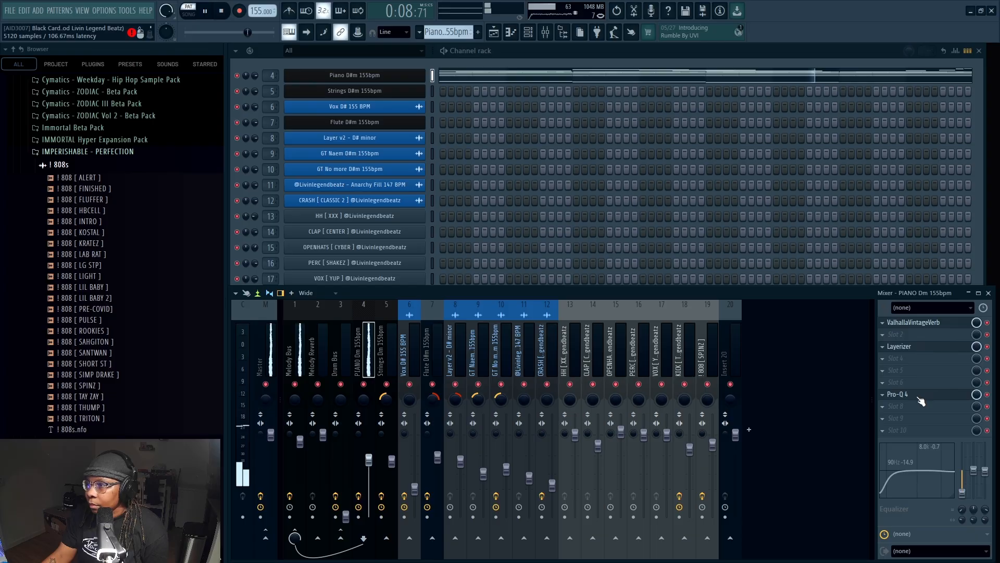
click(920, 397)
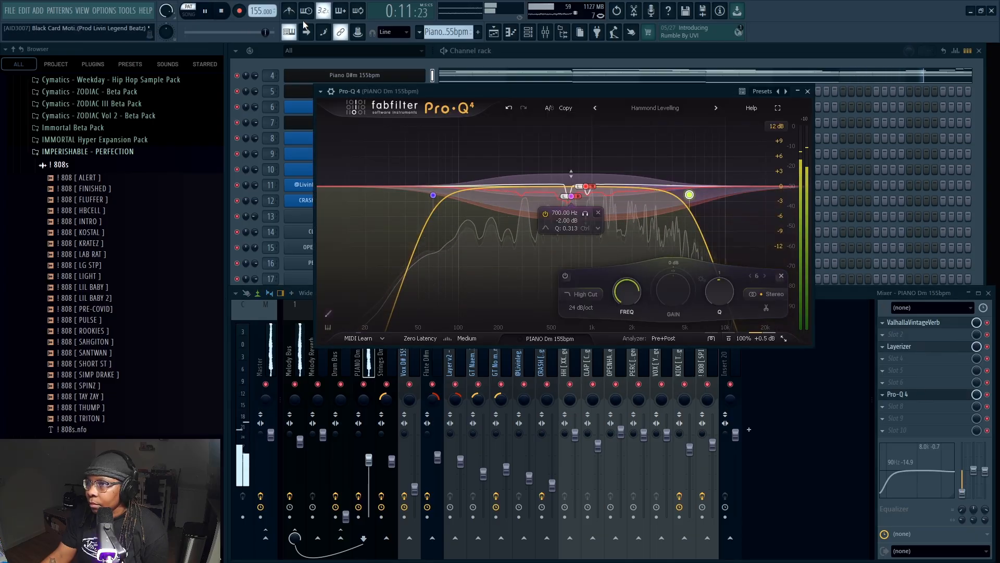
click(222, 10)
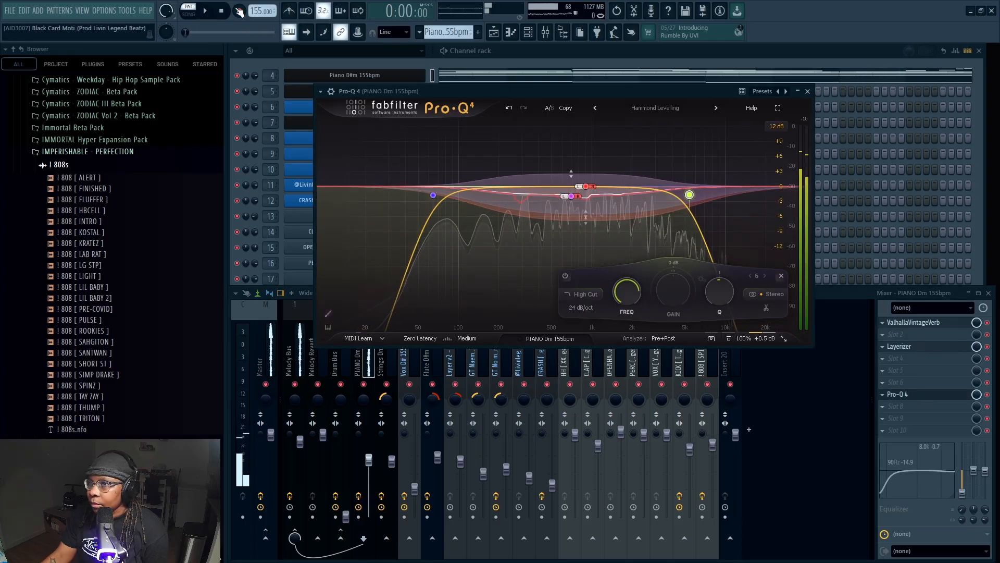
click(808, 91)
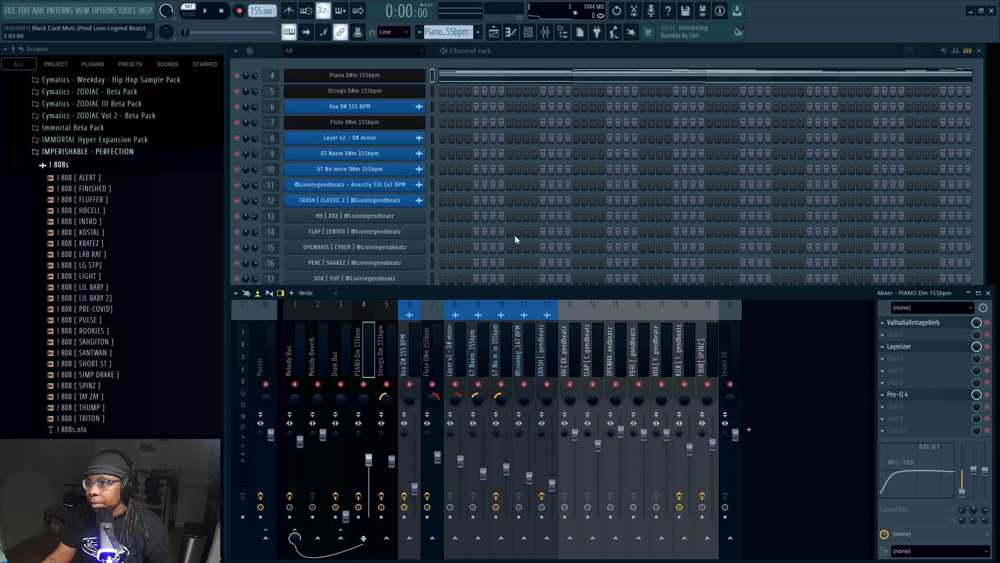
Open the Strings D#m channel's SRX Strings instrument and start playing the strings pattern
click(392, 93)
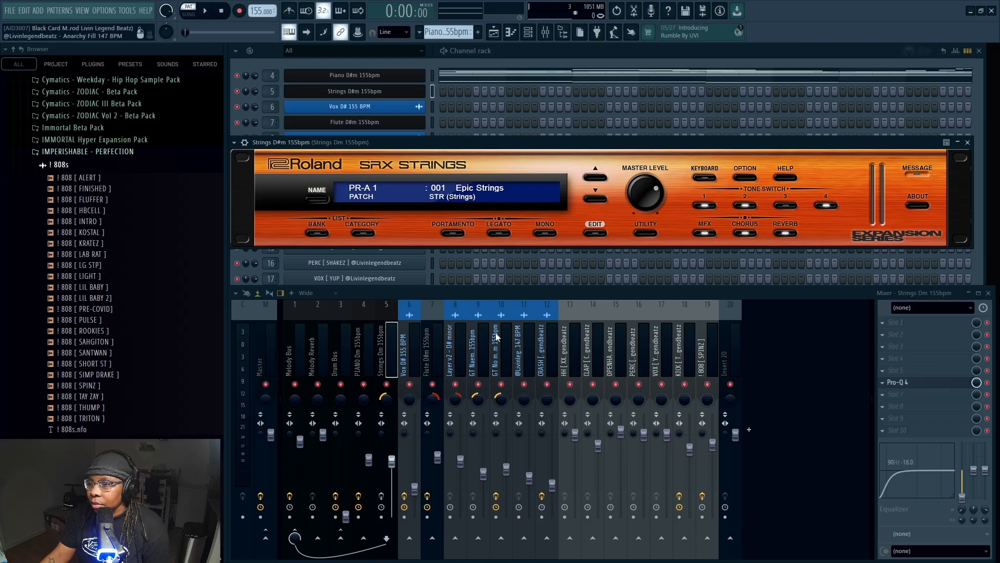
drag(370, 143, 370, 152)
click(205, 11)
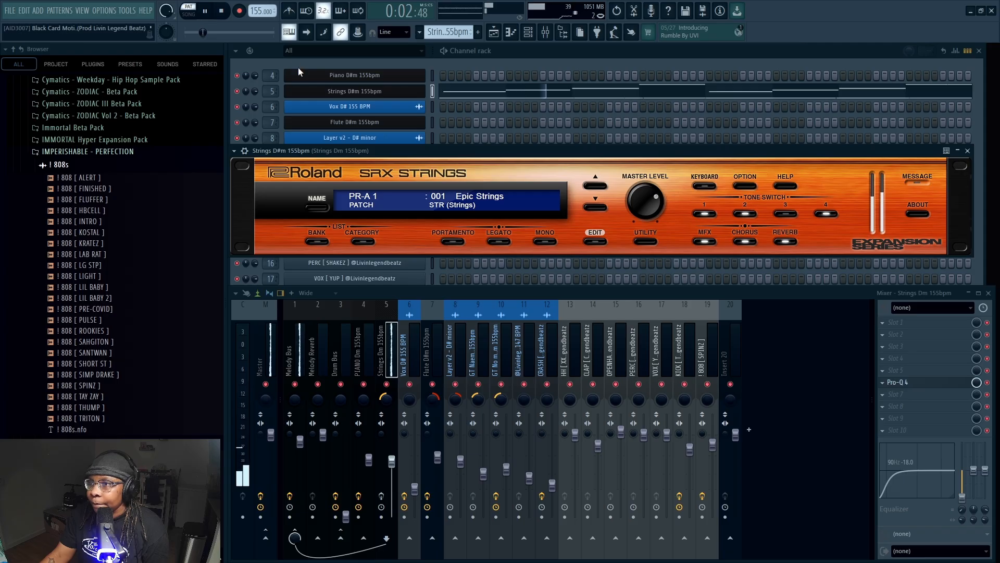
Examine the Strings D#m notes in the piano roll during playback, and stop playback
right_click(433, 89)
click(437, 90)
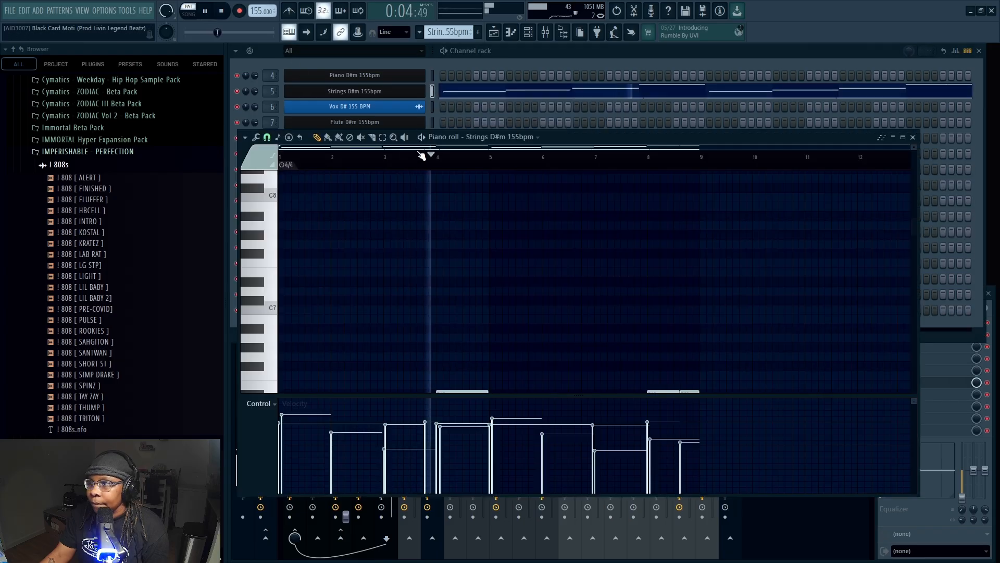
scroll(421, 210, down, 7)
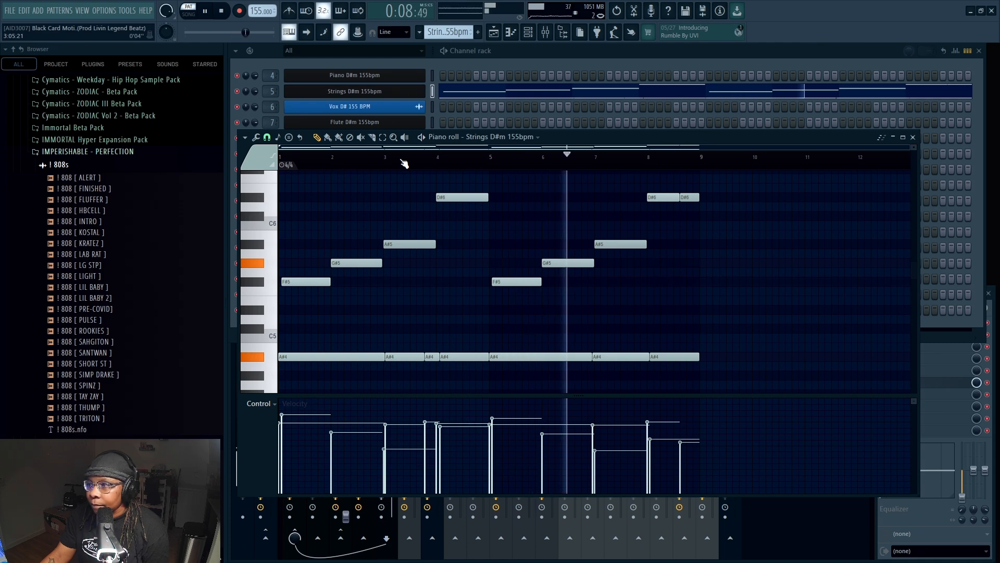
scroll(415, 230, down, 1)
scroll(416, 230, up, 2)
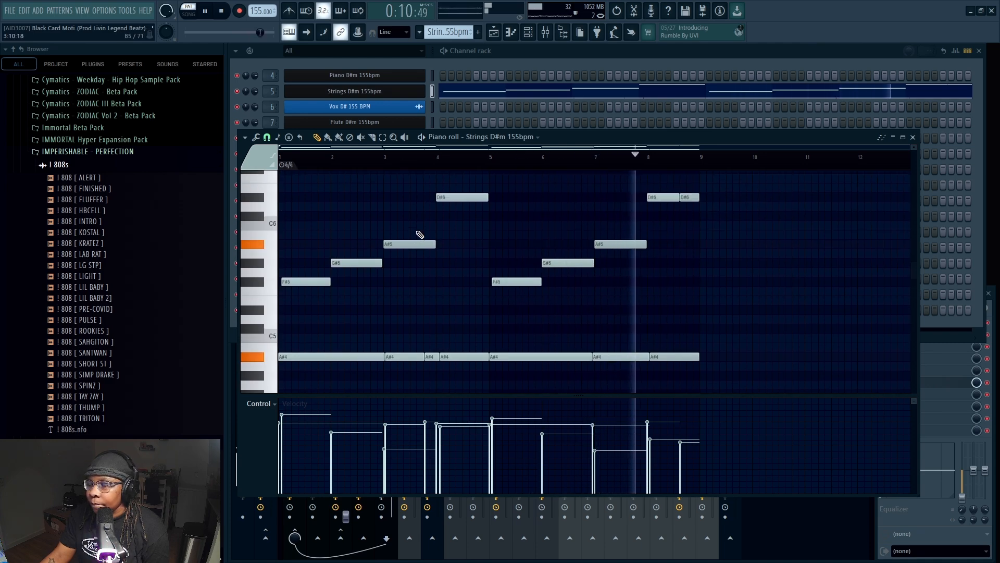
click(223, 11)
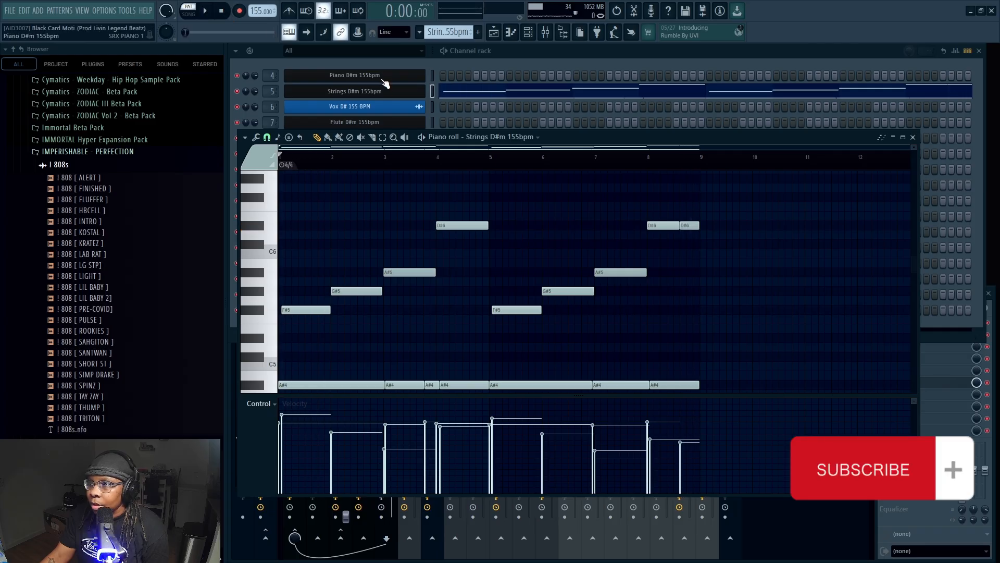
Compare the piano channel's notes with the strings channel's notes by viewing each in the piano roll
right_click(418, 78)
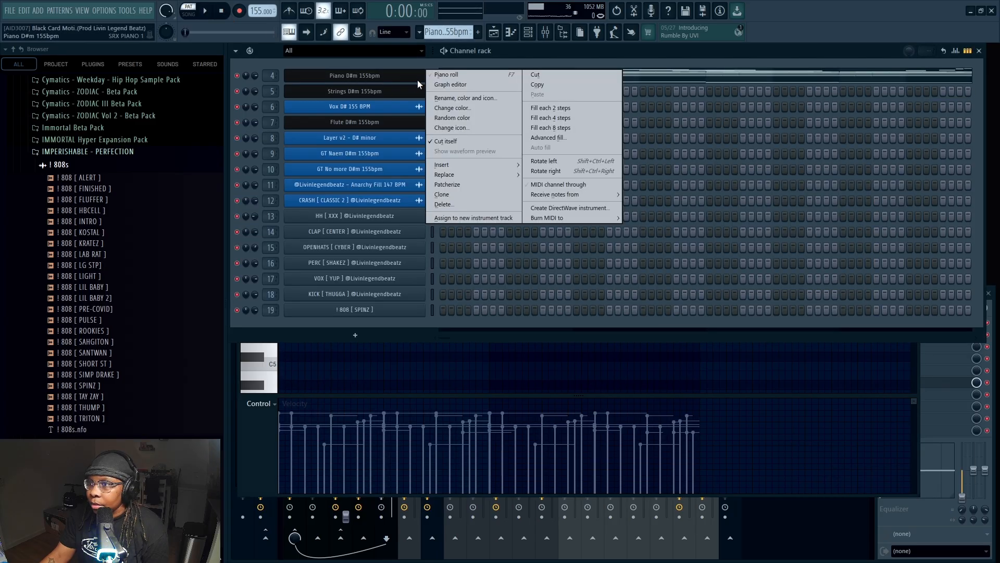
click(443, 78)
scroll(386, 276, up, 3)
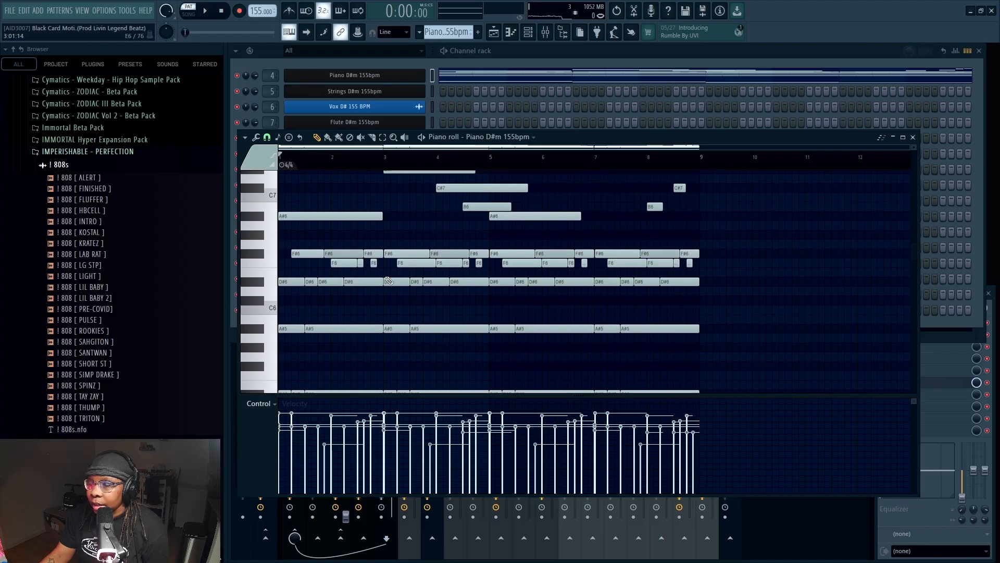
scroll(388, 281, down, 2)
right_click(424, 88)
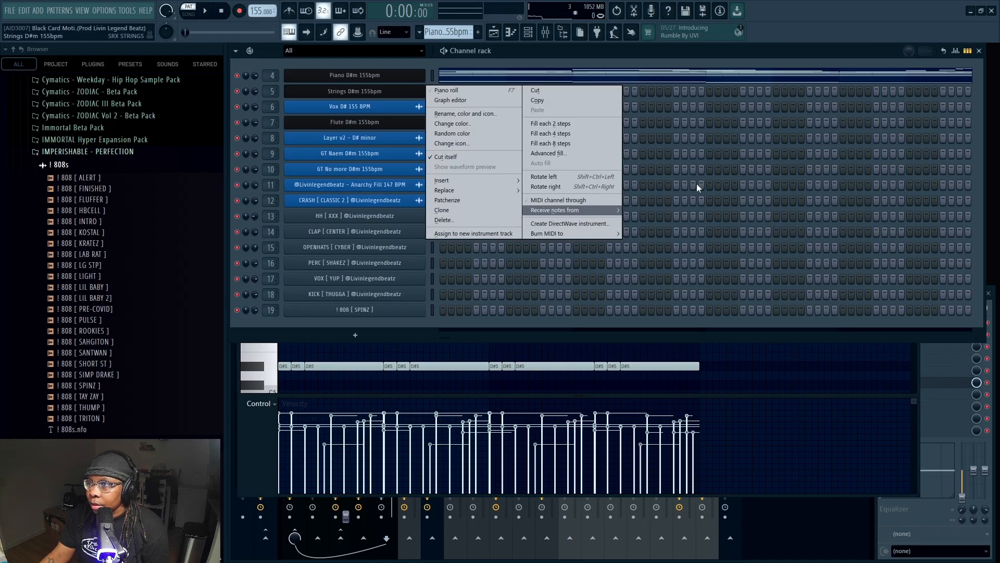
click(446, 90)
scroll(407, 234, down, 3)
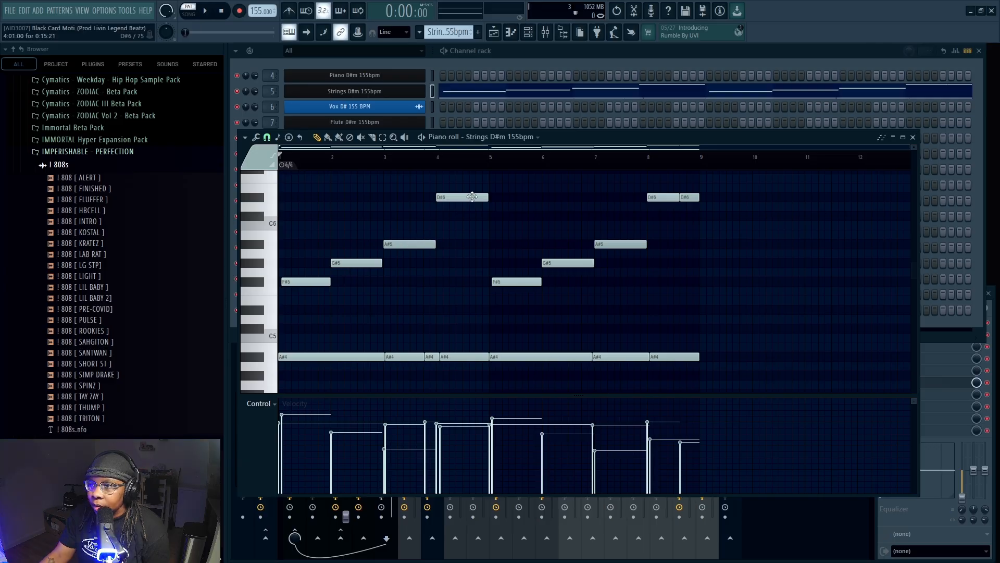
Open the Strings D#m mixer track's Pro-Q 4, play the strings pattern to view its analyzer, and stop playback and close the equalizer
click(912, 137)
click(384, 351)
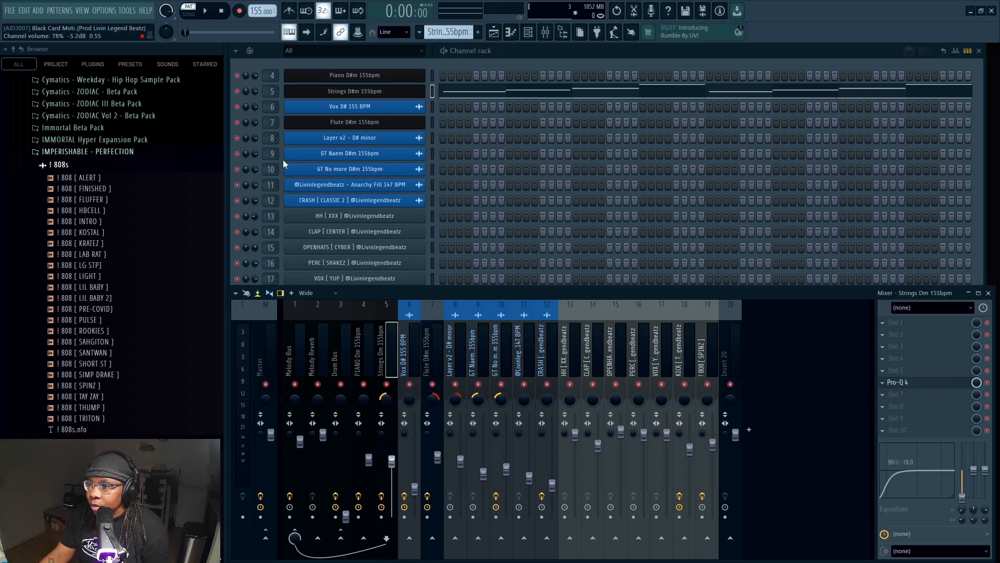
click(897, 383)
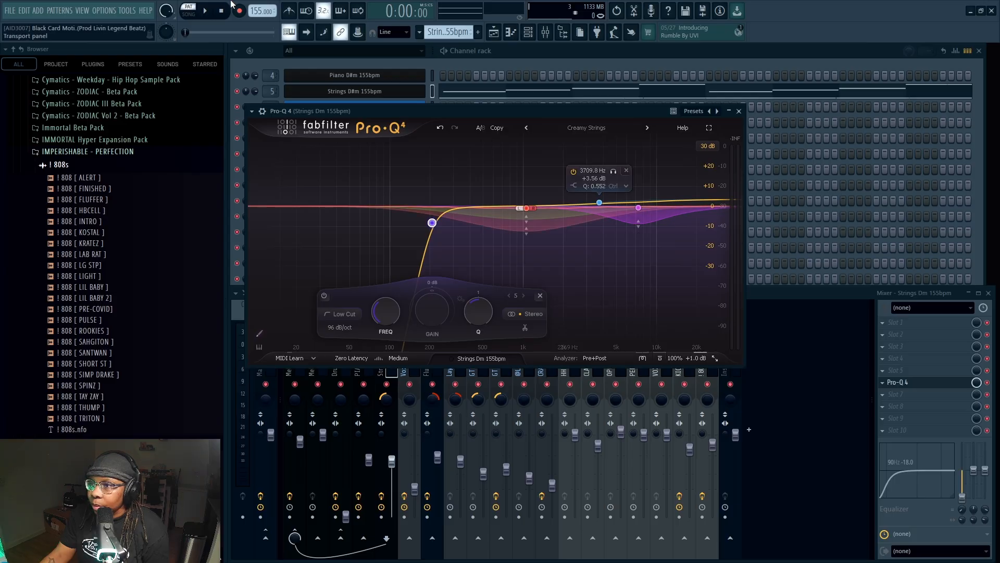
click(205, 10)
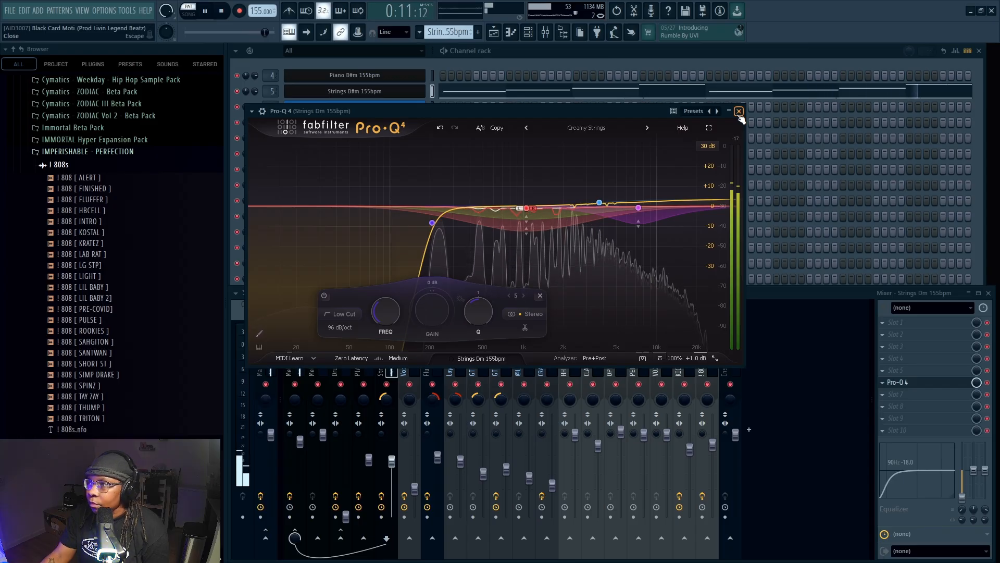
click(227, 13)
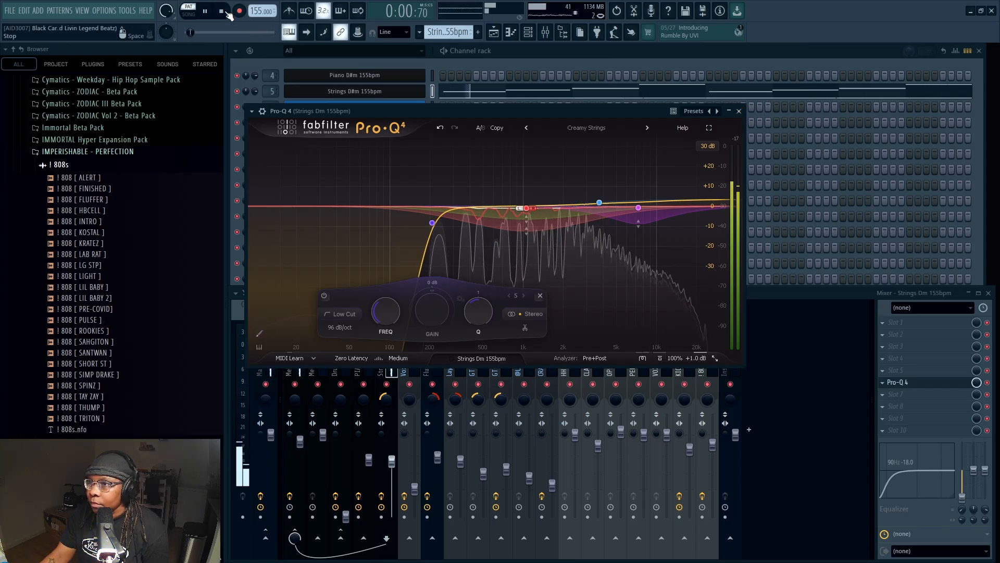
key(Escape)
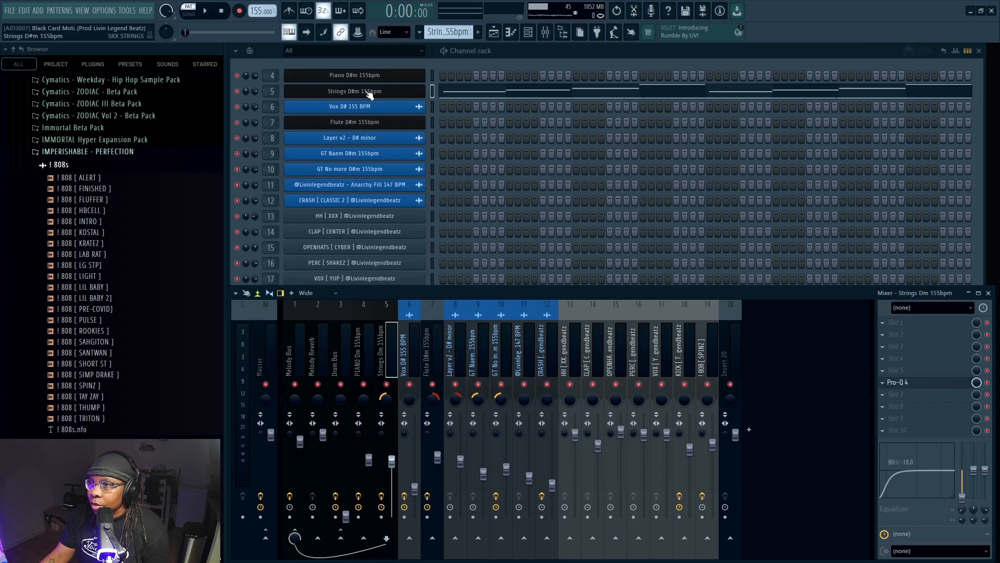
View the Flute D#m channel's JV-1080 instrument, and examine the flute notes in the piano roll
click(368, 123)
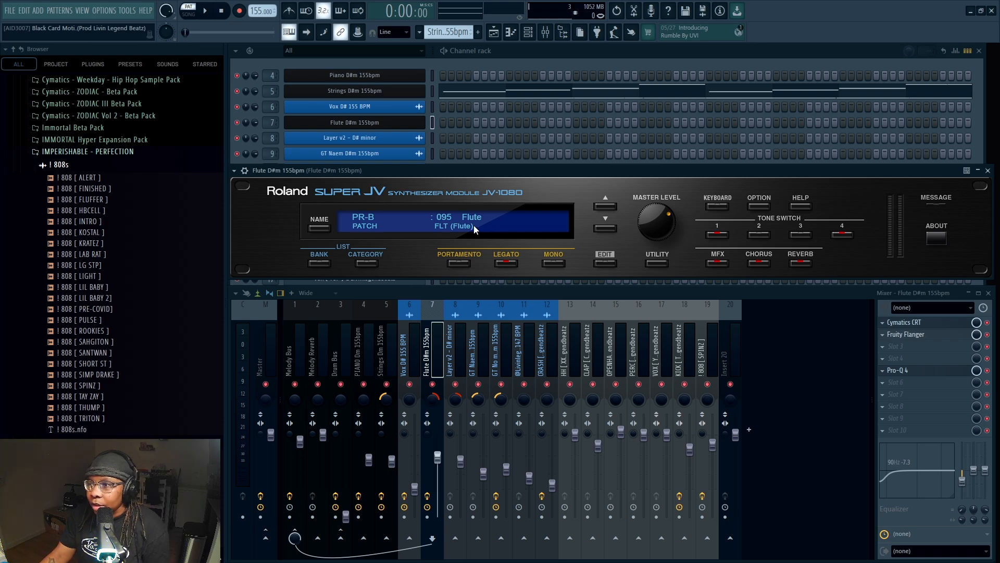
right_click(436, 118)
click(448, 123)
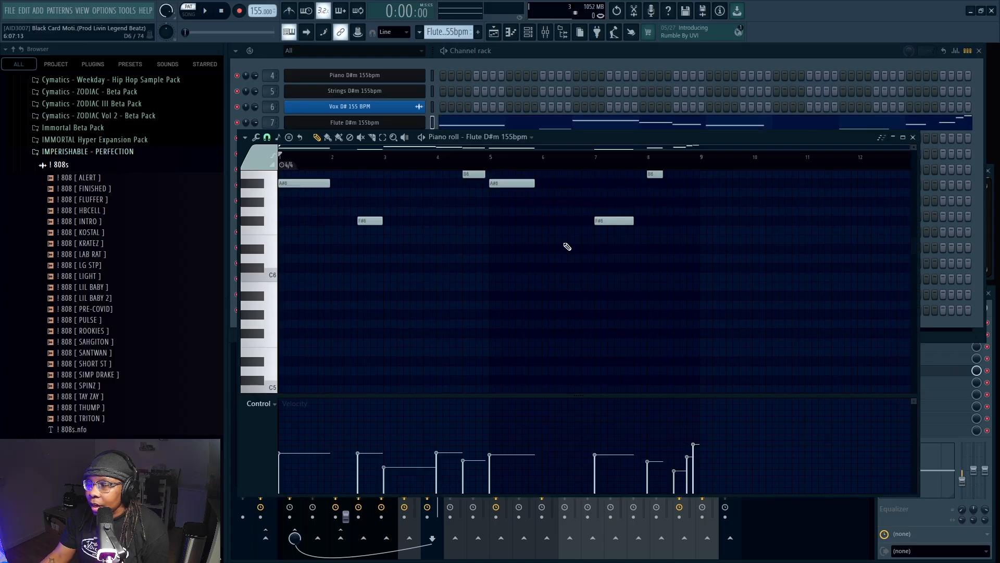
scroll(568, 246, up, 5)
scroll(567, 246, down, 4)
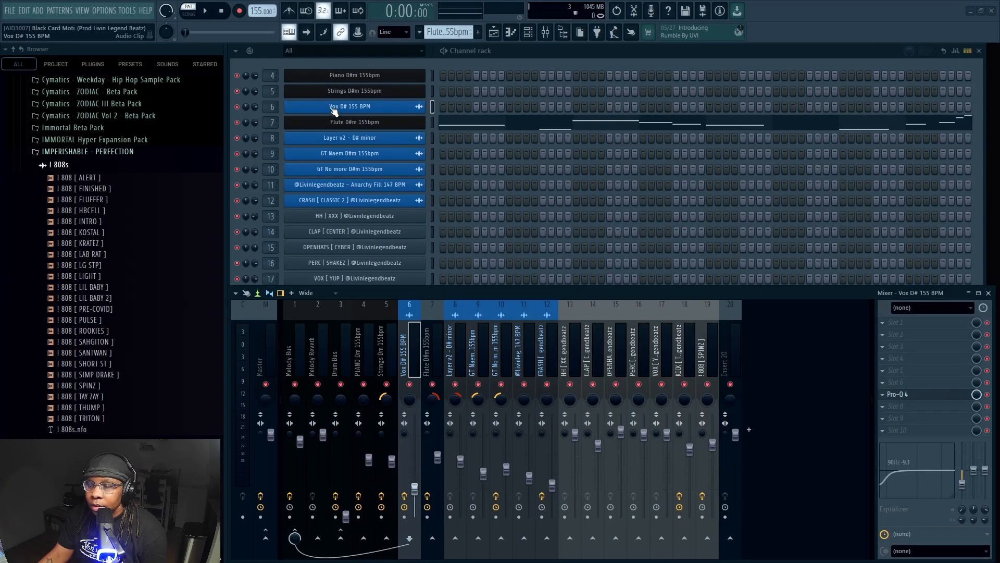
Open the Vox D# 155 BPM audio clip's settings, and view its Pro-Q 4 curve and preset details
click(334, 108)
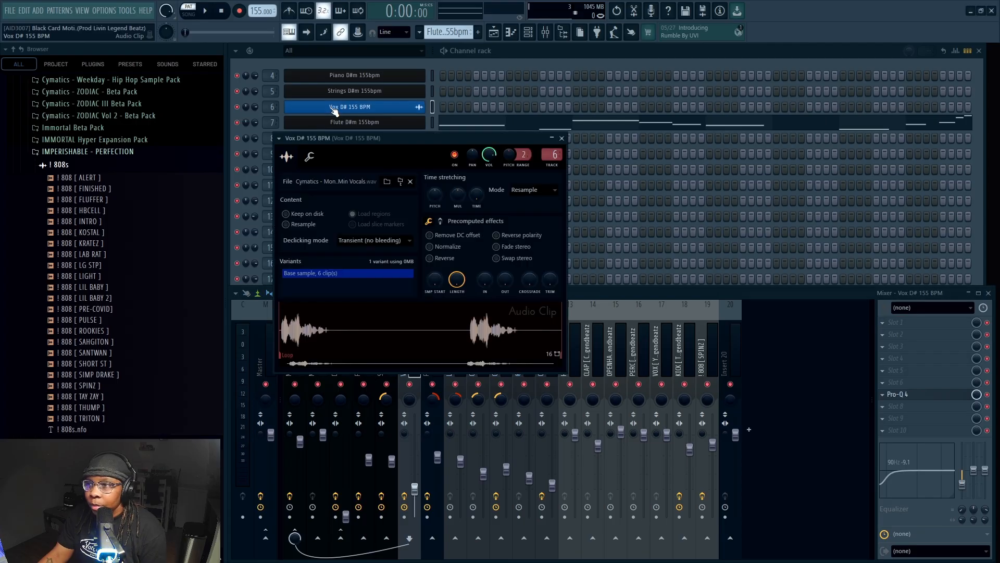
drag(410, 138, 394, 82)
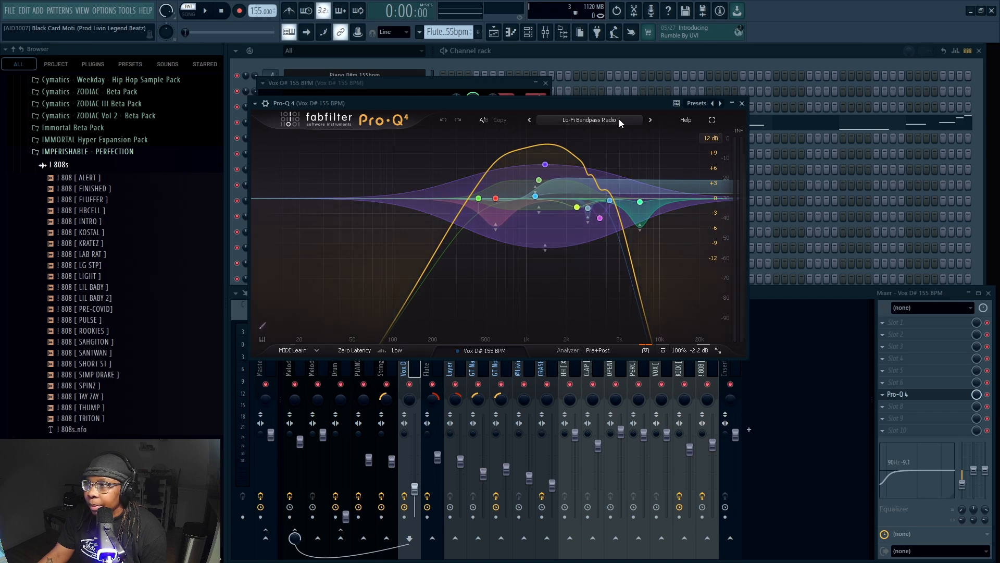
click(597, 120)
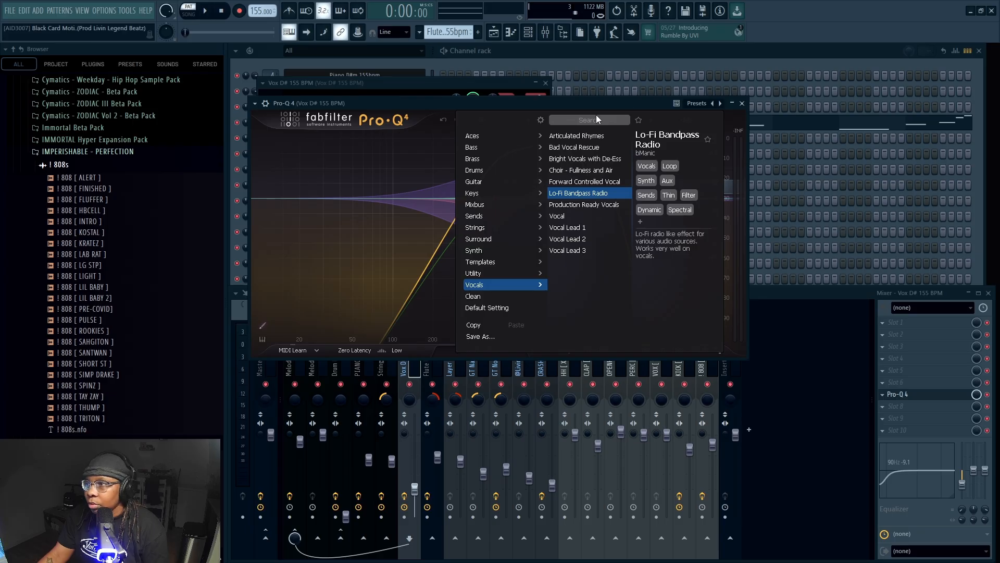
click(741, 104)
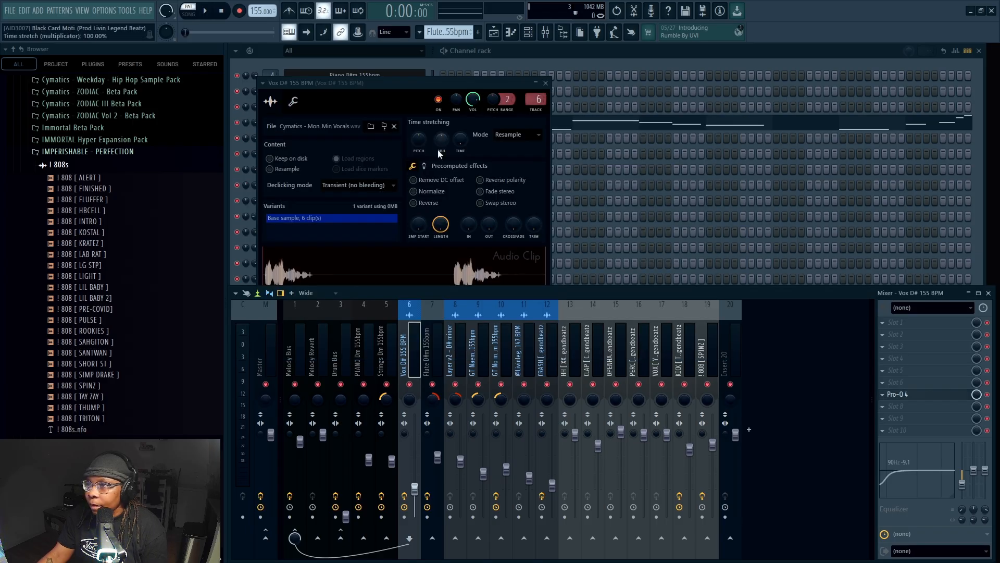
Preview the vocal sample in the Vox D# 155 BPM clip settings, and stop it and close the window
drag(370, 81, 386, 94)
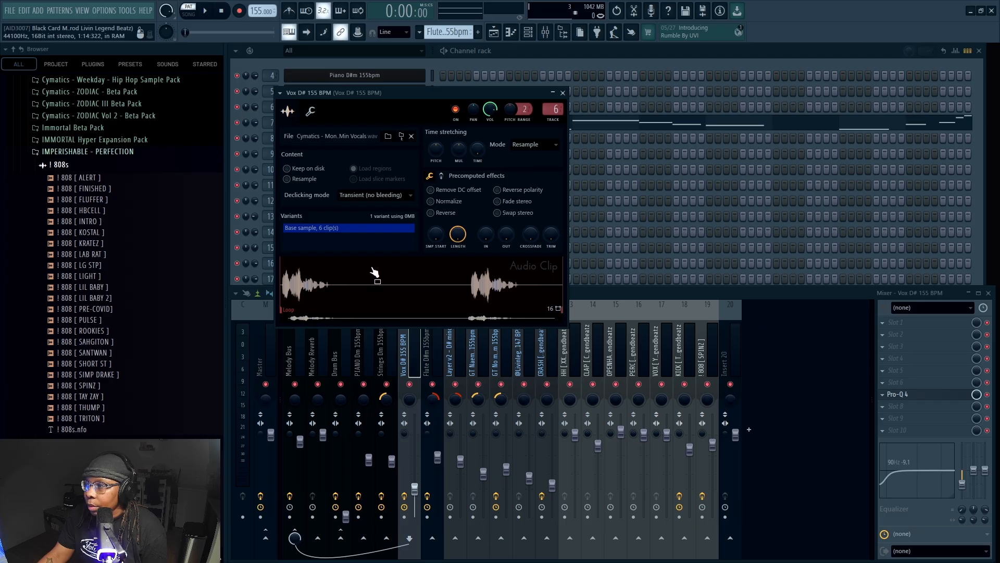
click(337, 271)
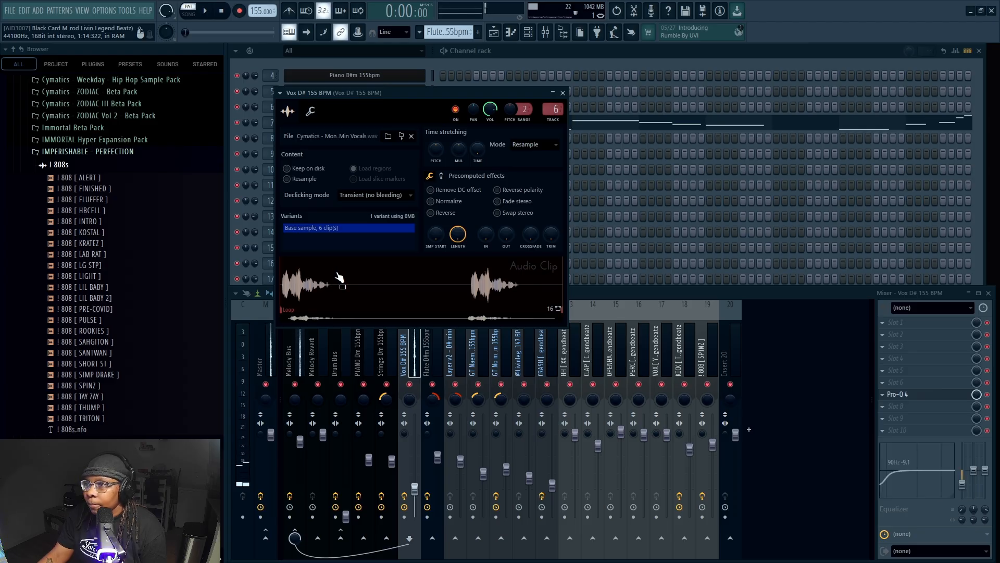
click(218, 24)
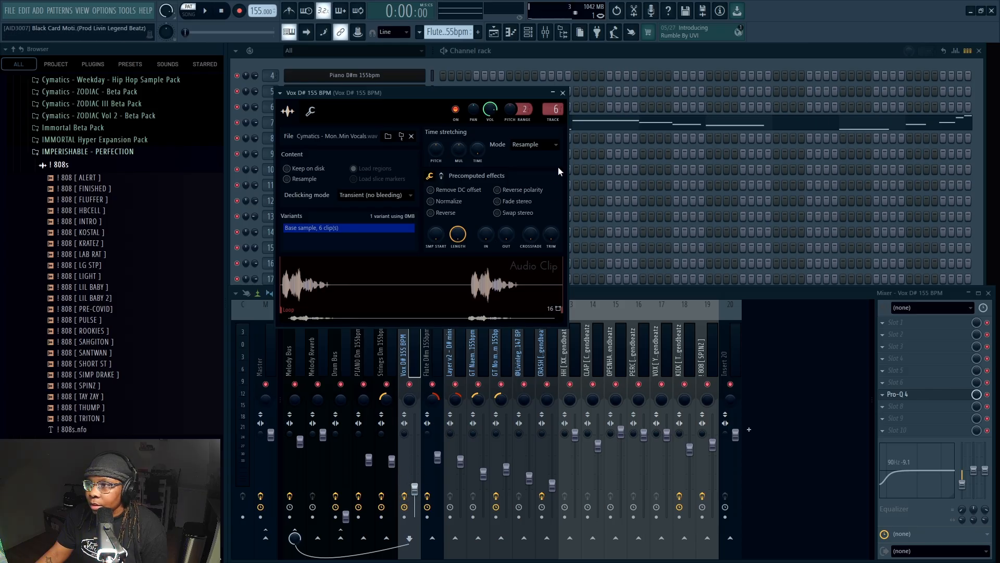
click(563, 93)
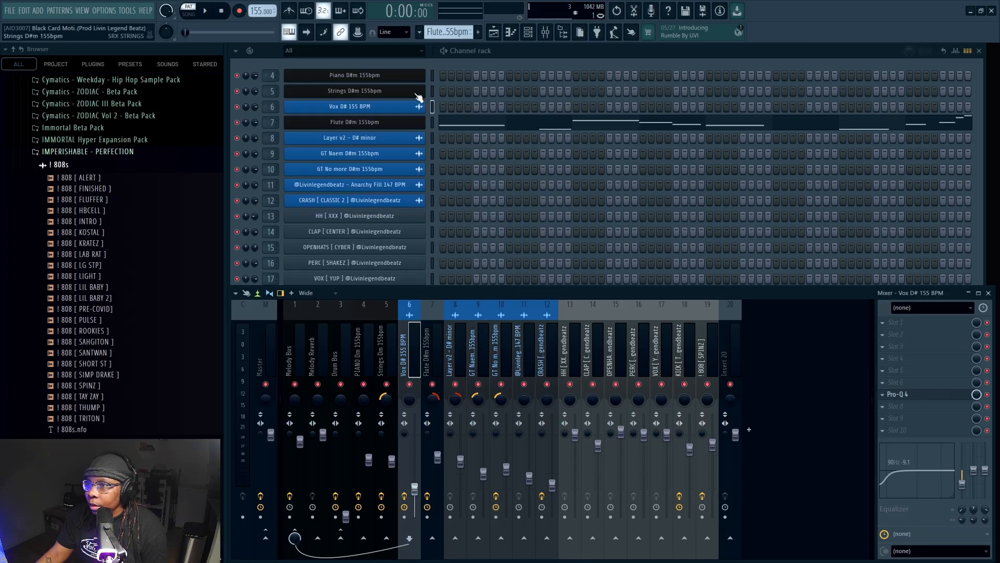
Open the Layer v2 - D# minor audio clip's settings, place the window clear of the mixer and preview the sample
click(378, 140)
drag(395, 166, 378, 135)
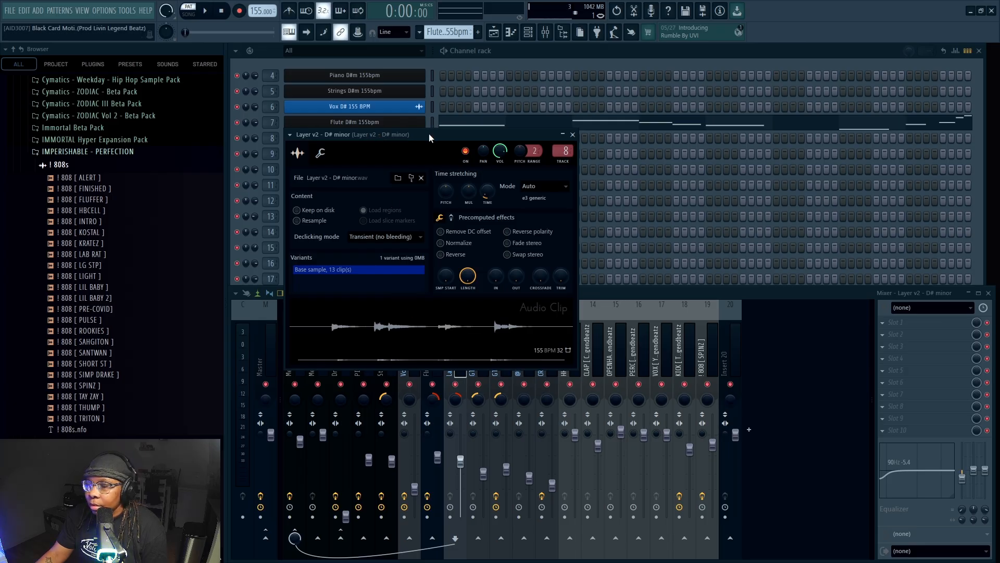
drag(429, 134, 427, 121)
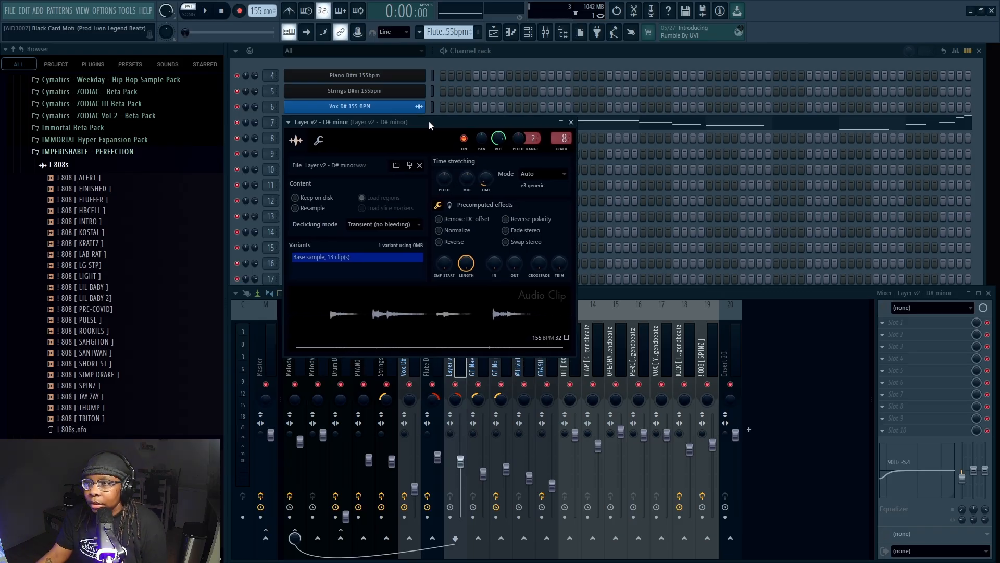
drag(429, 122, 393, 71)
click(450, 335)
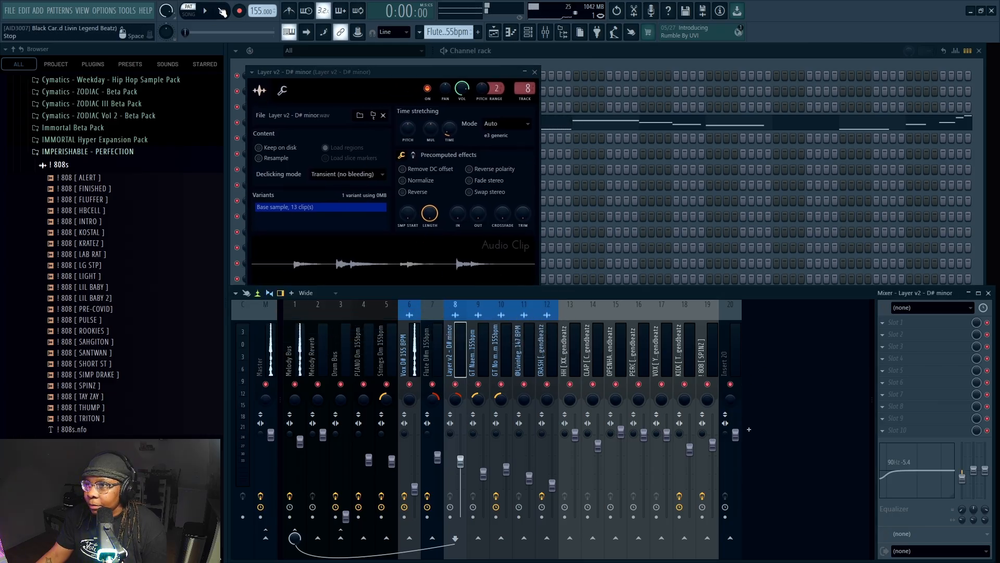
drag(338, 71, 371, 101)
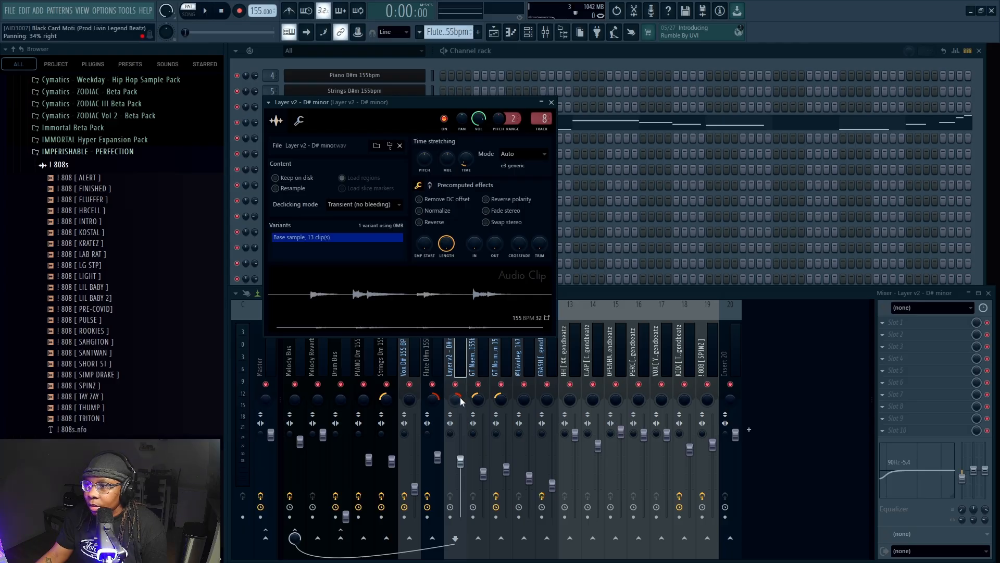
click(375, 288)
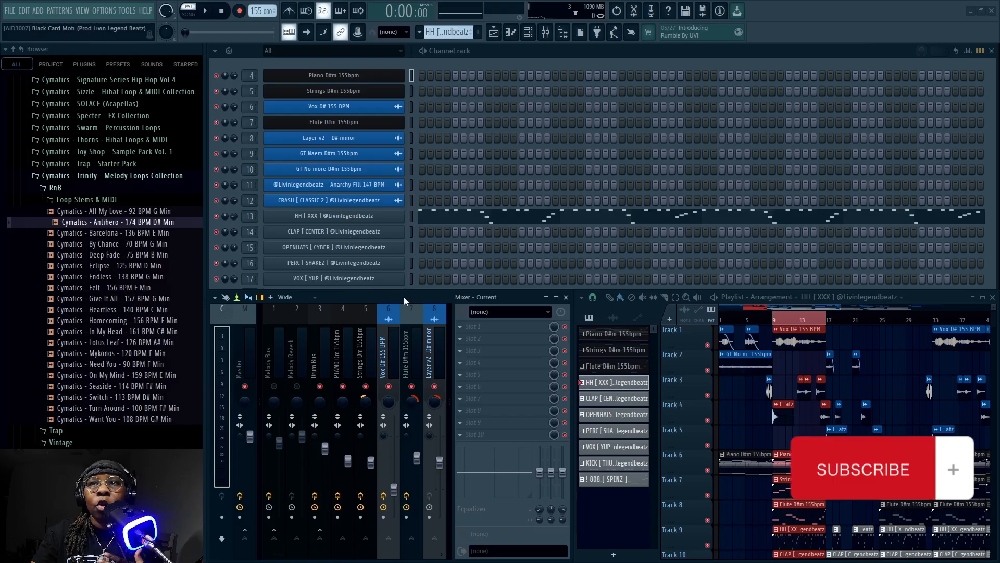
Enlarge the channel rack to show channels down to 19, and play the HH [ XXX ] pattern while viewing its notes in the piano roll
drag(416, 292, 418, 338)
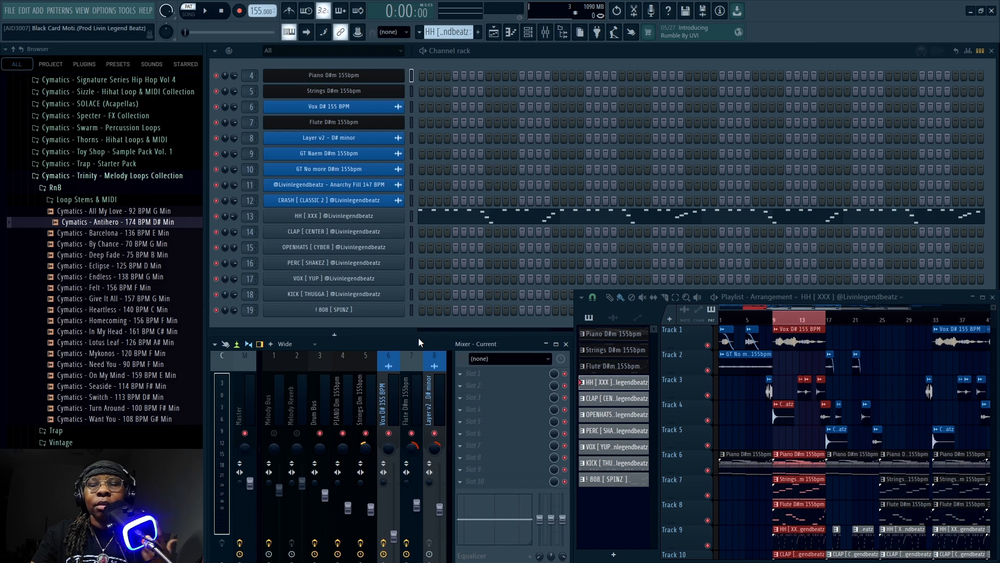
drag(418, 338, 417, 333)
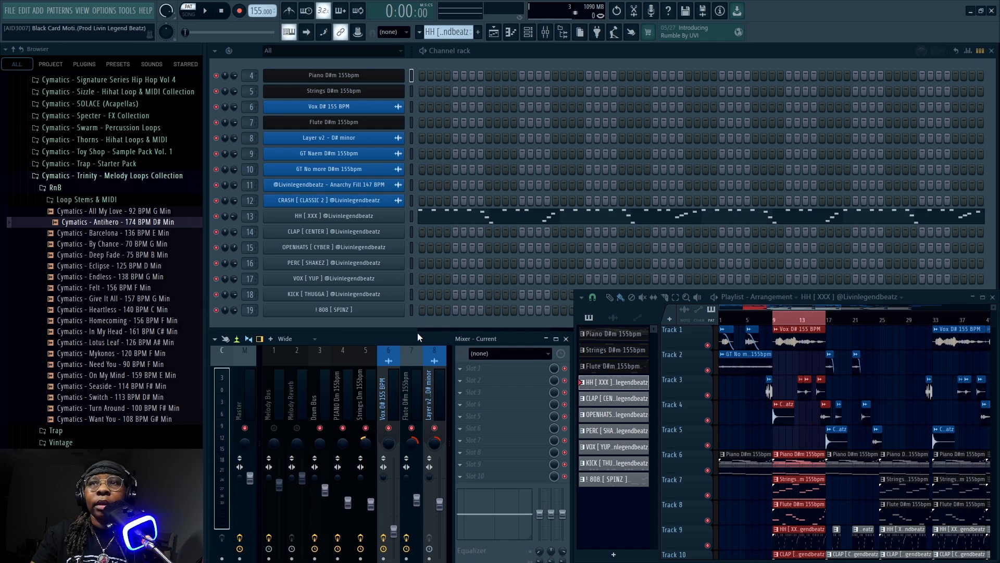
right_click(352, 217)
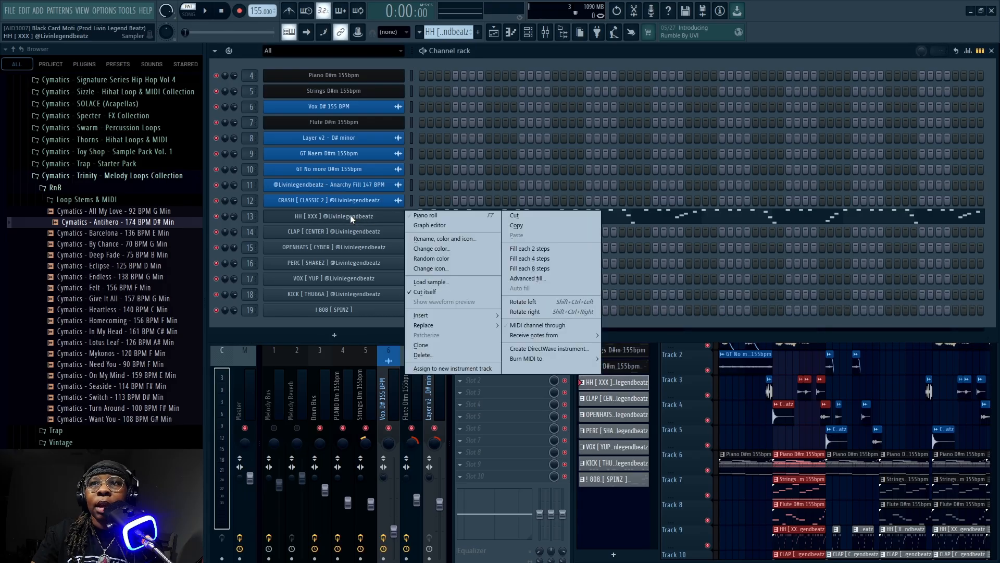
click(445, 215)
key(space)
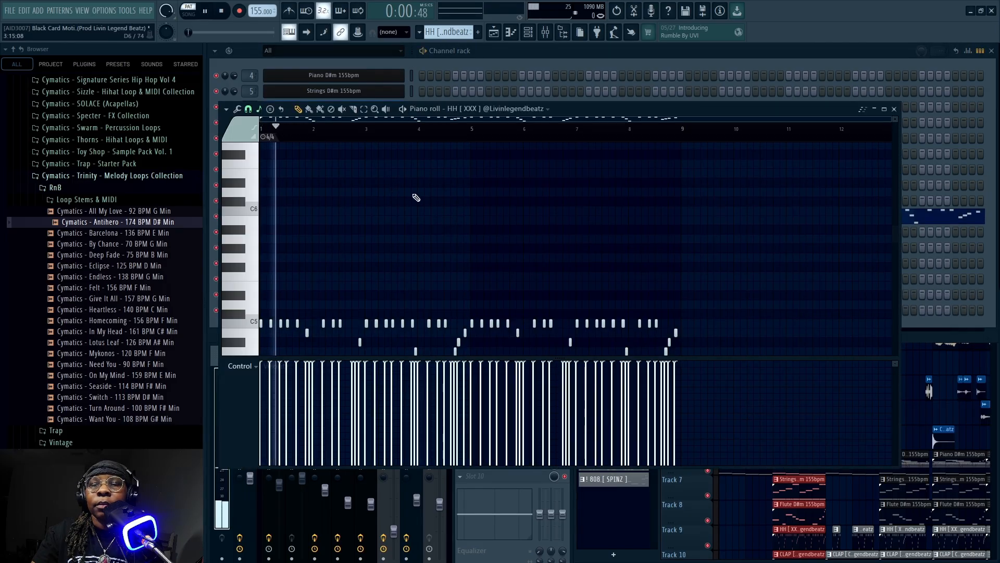
scroll(414, 197, down, 3)
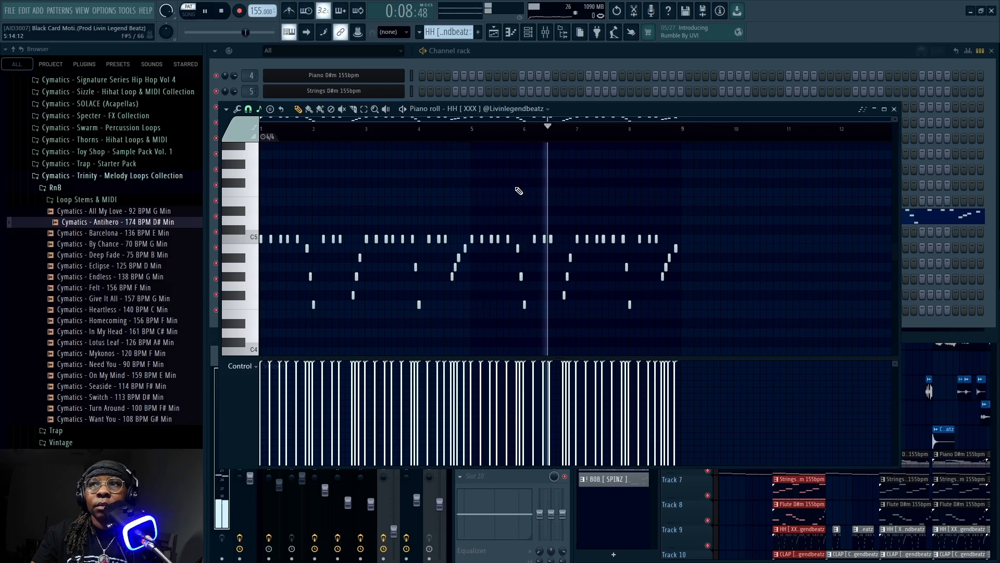
click(223, 12)
click(894, 108)
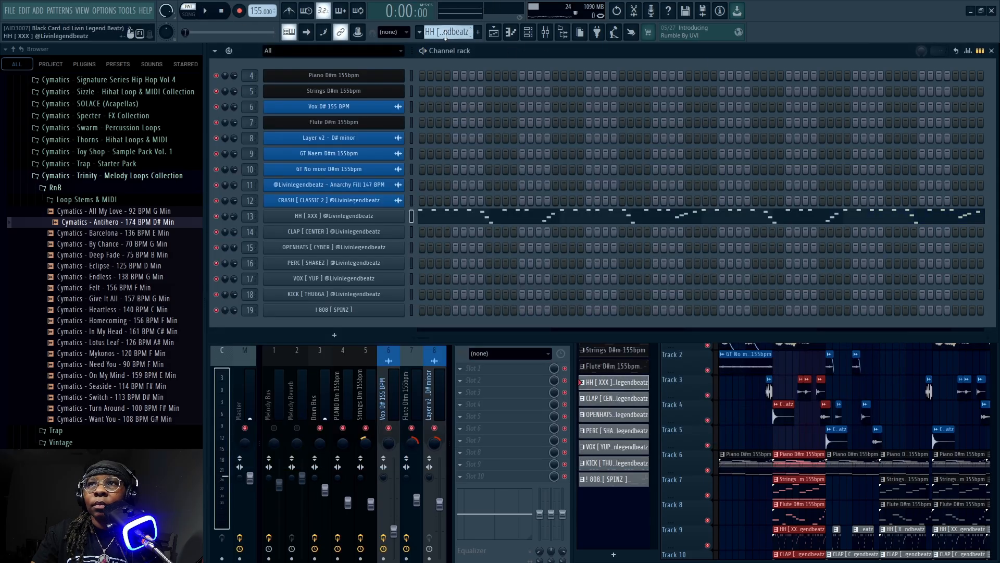
Play the CLAP [ CENTER ] pattern and the OPENHATS [ CYBER ] pattern in turn, viewing their steps in the channel rack
scroll(448, 33, down, 1)
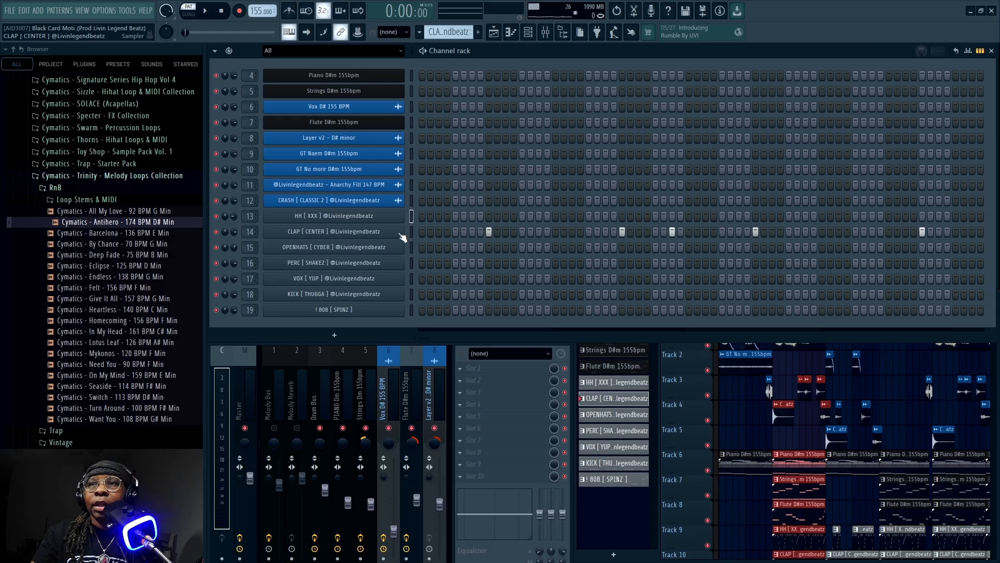
key(space)
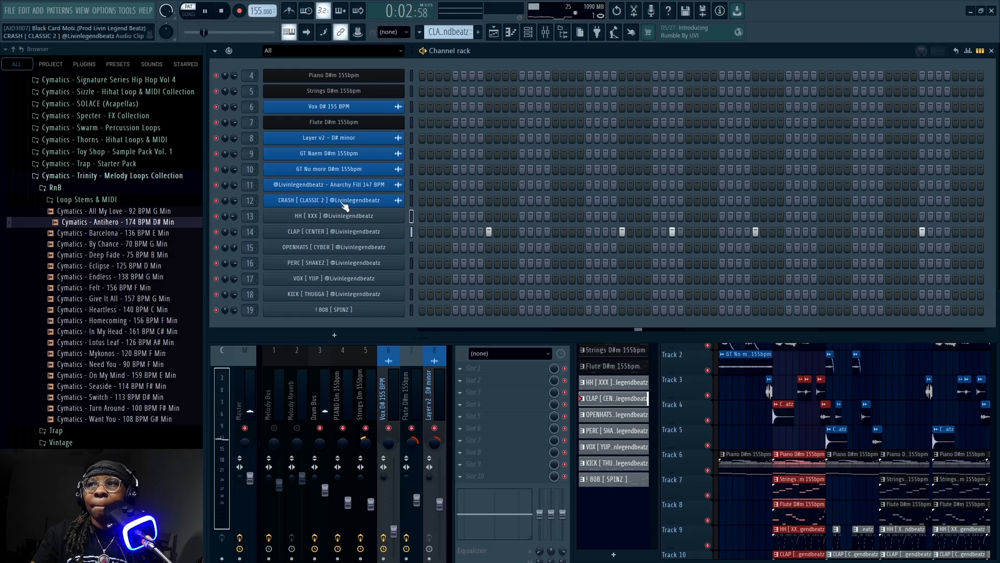
key(space)
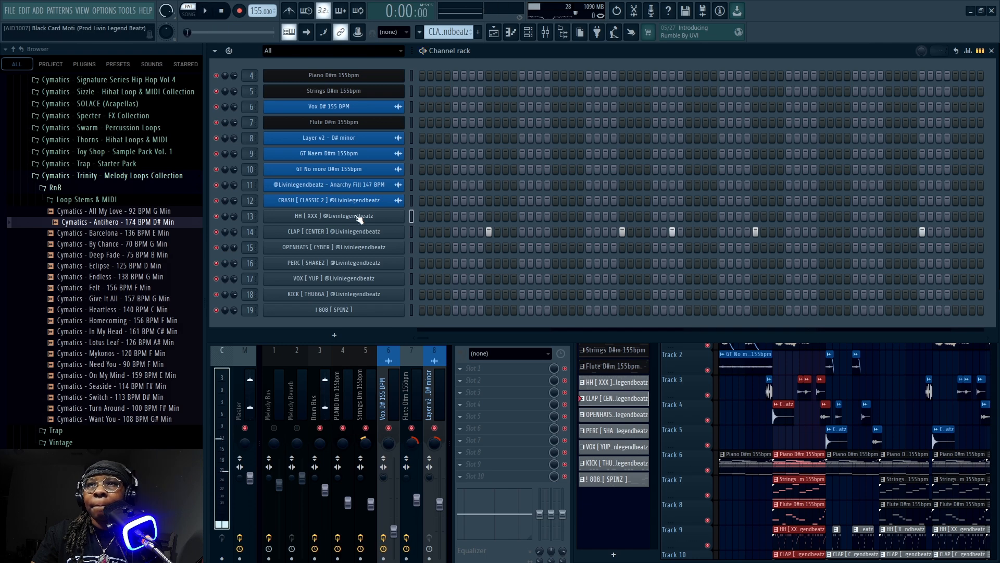
scroll(444, 38, down, 1)
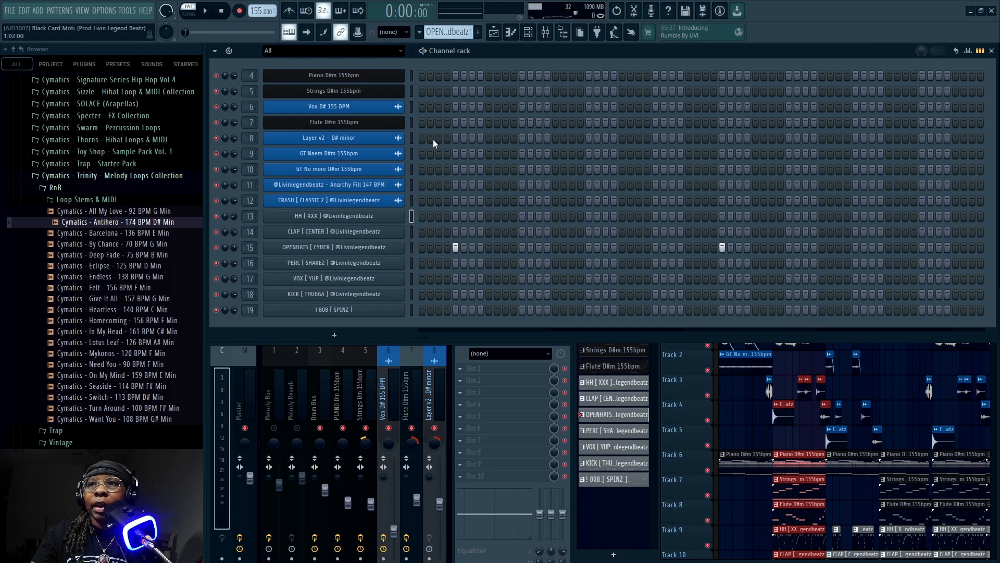
key(space)
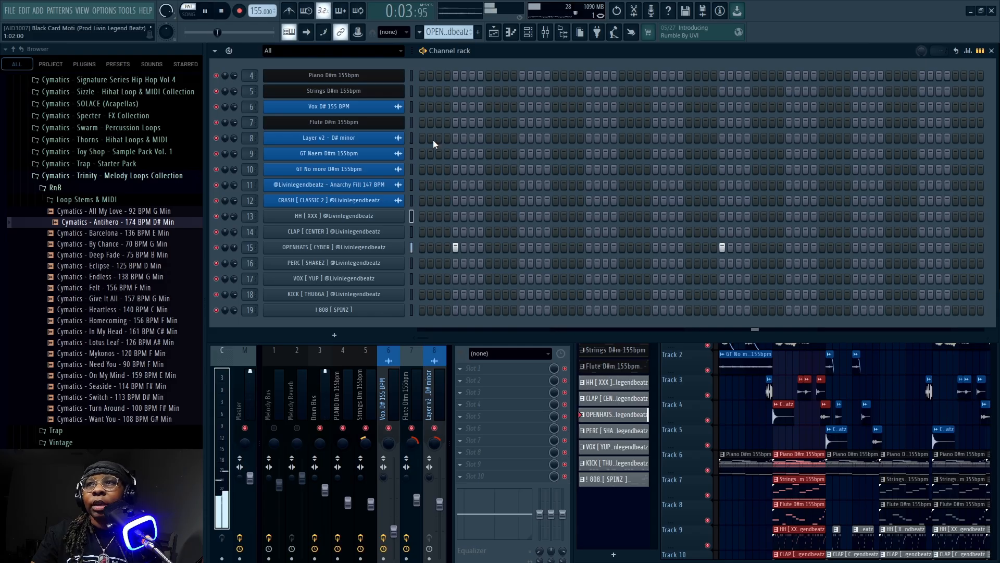
key(space)
View the PERC [ SHAKEZ ] pattern's steps, and switch to the VOX [ YUP ] pattern and play it
scroll(439, 33, down, 1)
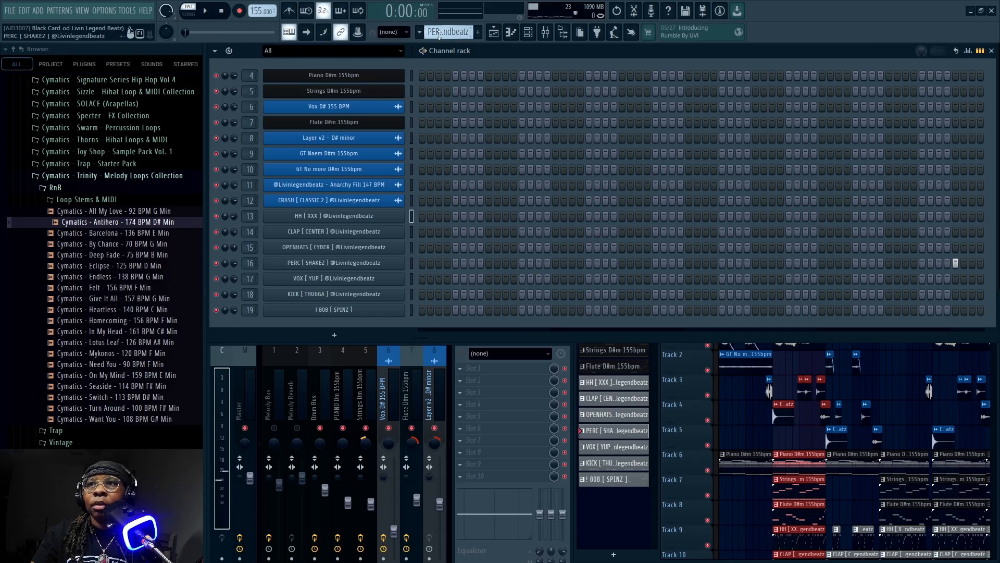
scroll(438, 34, down, 1)
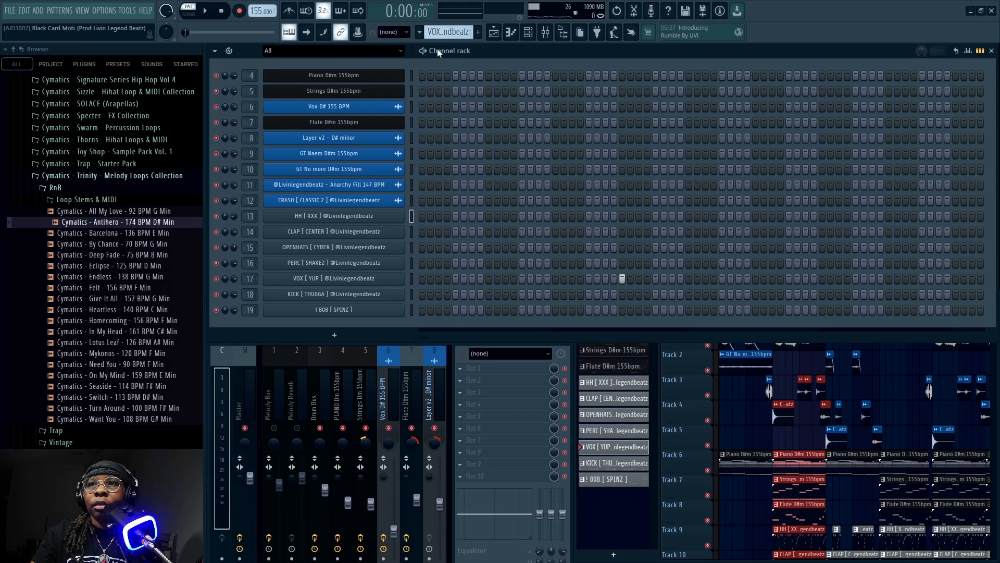
key(space)
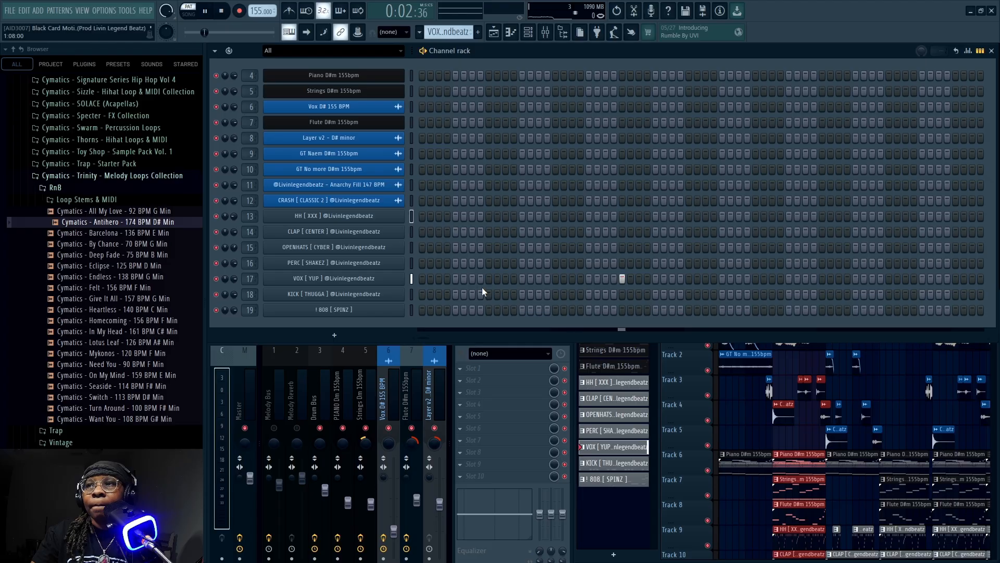
Switch to the KICK [ THUGGA ] pattern and play it while viewing its notes in the channel rack
scroll(447, 32, down, 1)
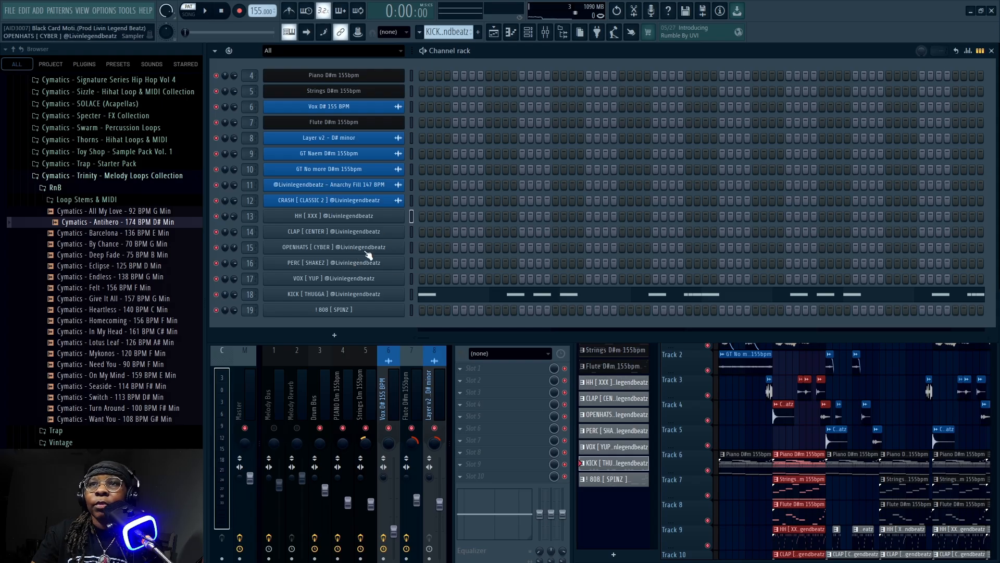
scroll(130, 245, up, 5)
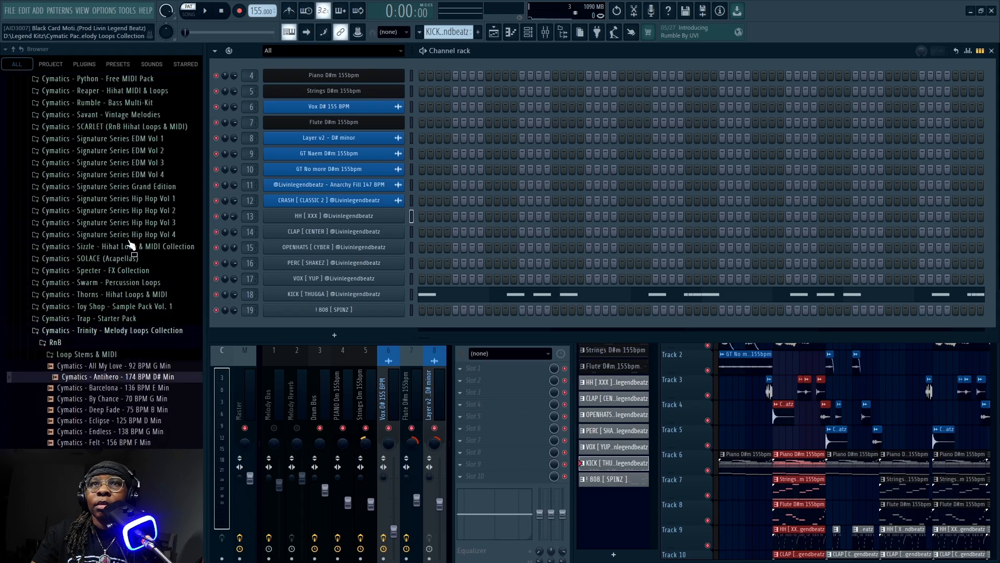
scroll(131, 245, down, 5)
scroll(130, 245, up, 3)
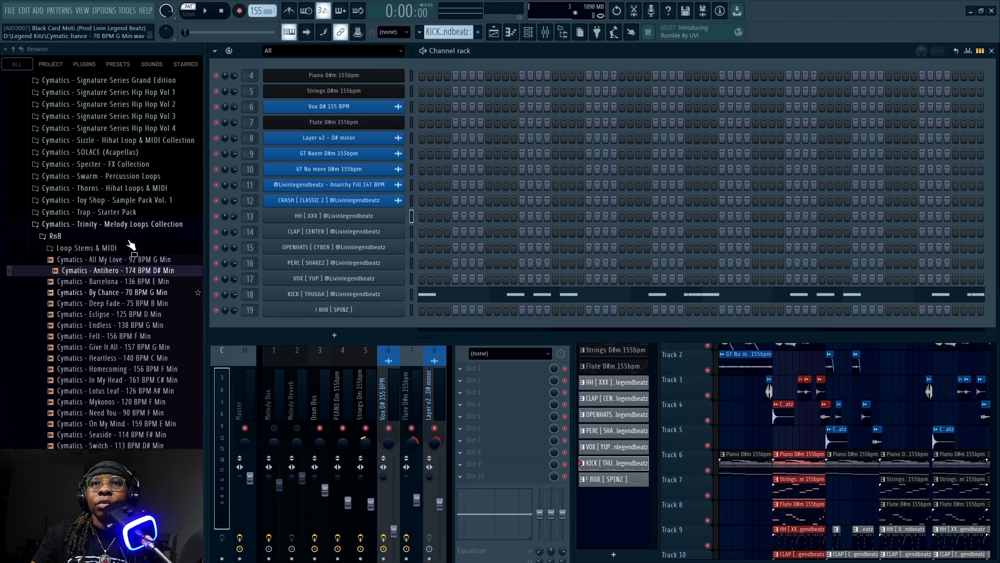
scroll(130, 245, down, 3)
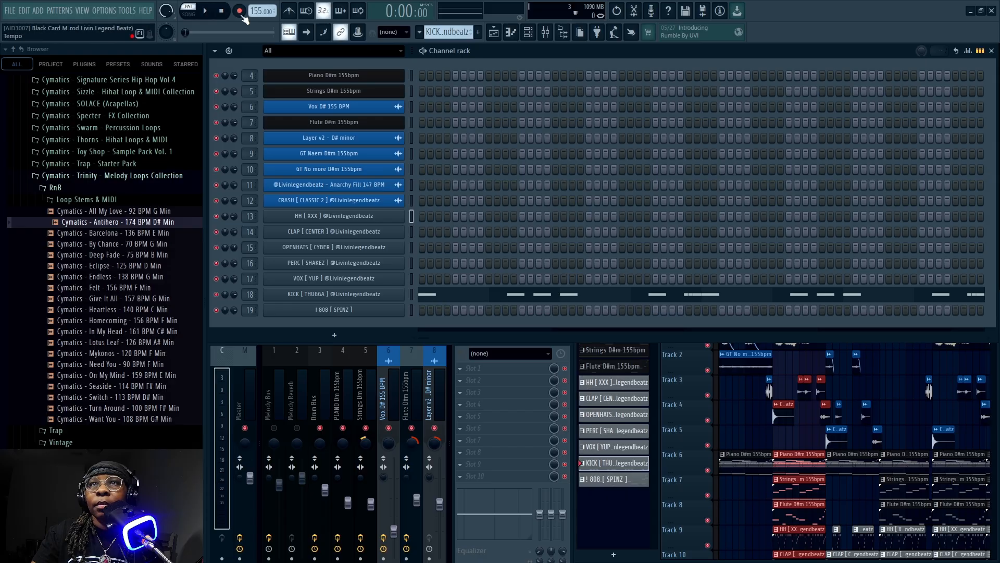
key(space)
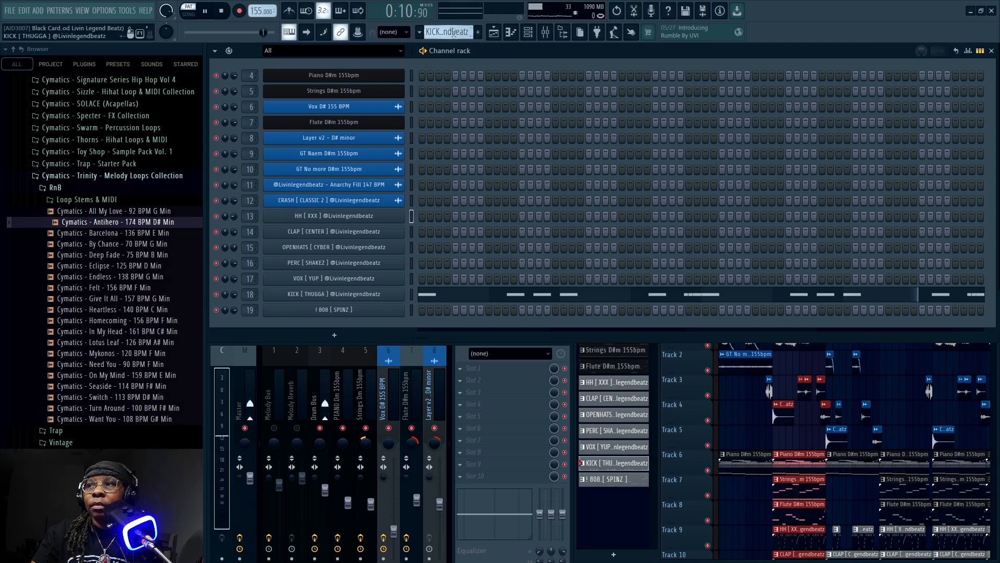
key(space)
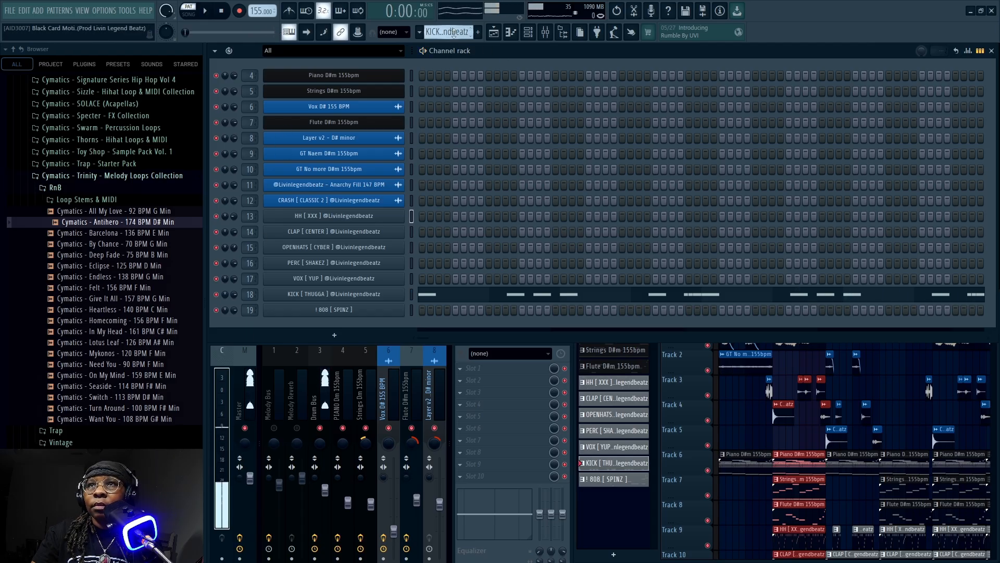
Switch to the ! 808 [ SPINZ ] pattern, play it while viewing its notes in the piano roll, and close the piano roll
scroll(454, 32, down, 1)
right_click(365, 309)
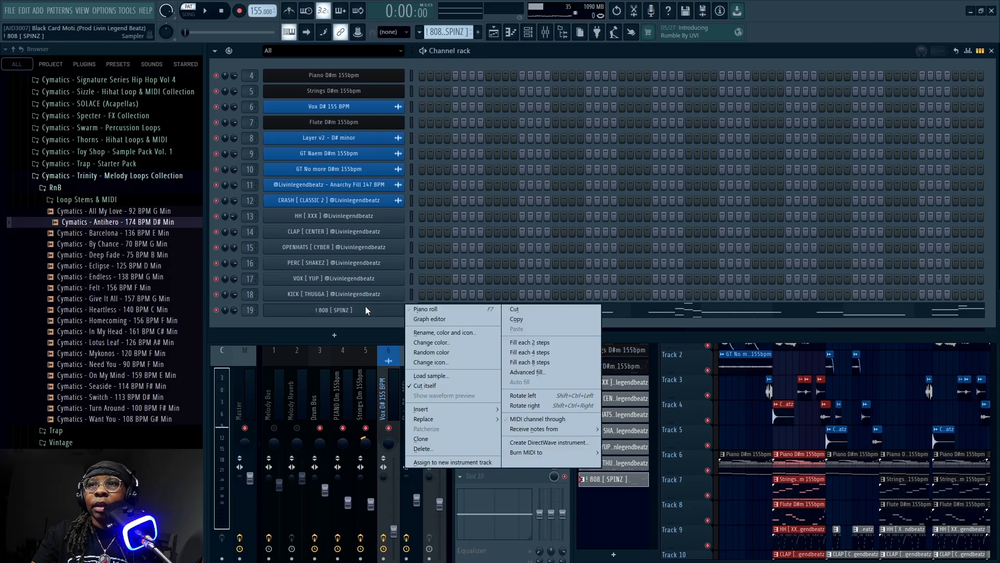
click(436, 309)
scroll(443, 142, up, 2)
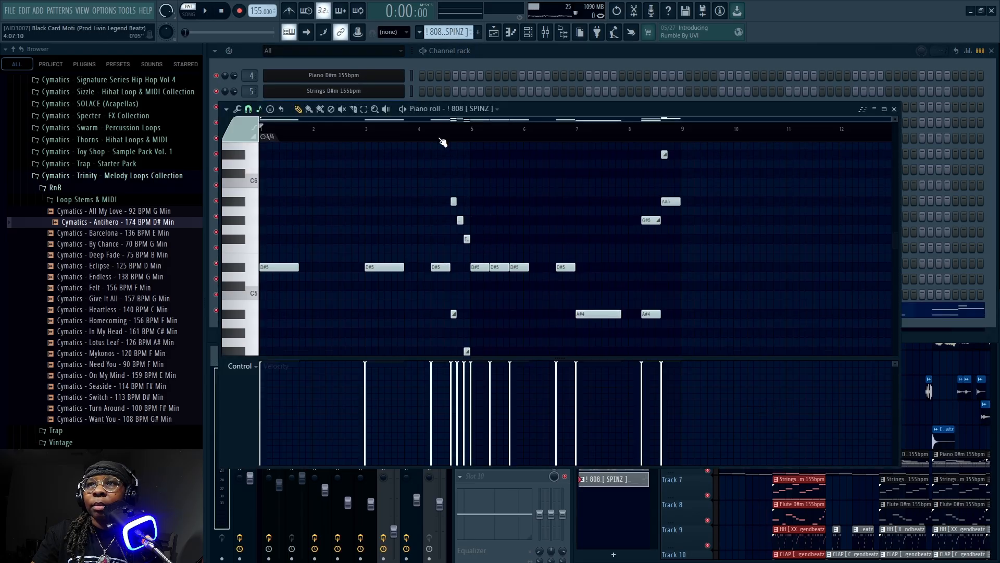
scroll(459, 191, down, 1)
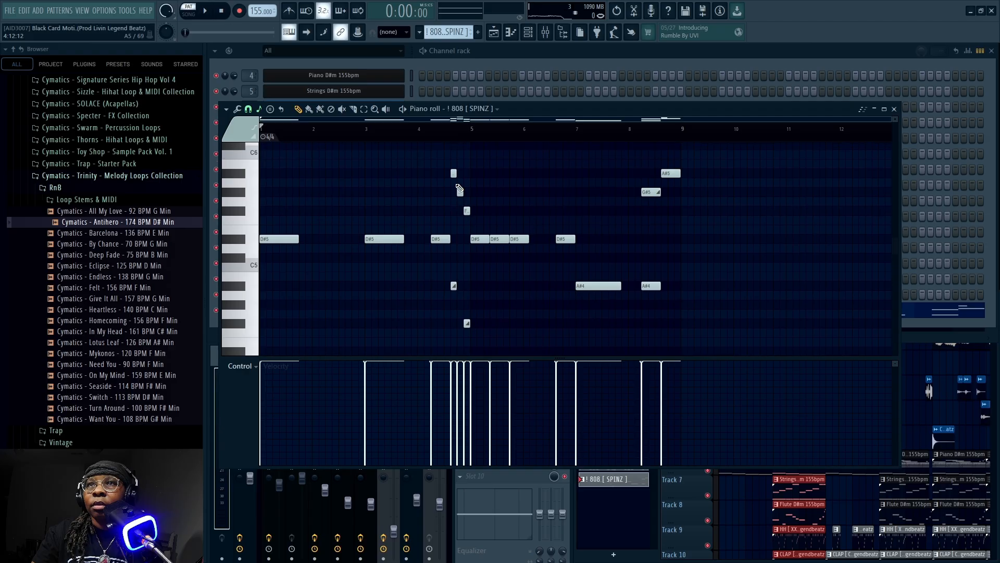
key(space)
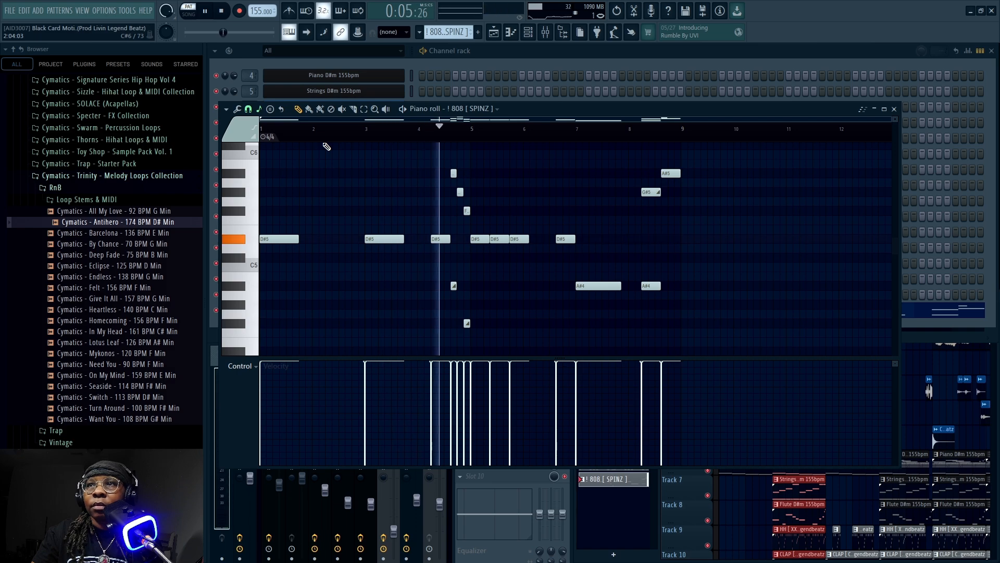
scroll(338, 148, down, 3)
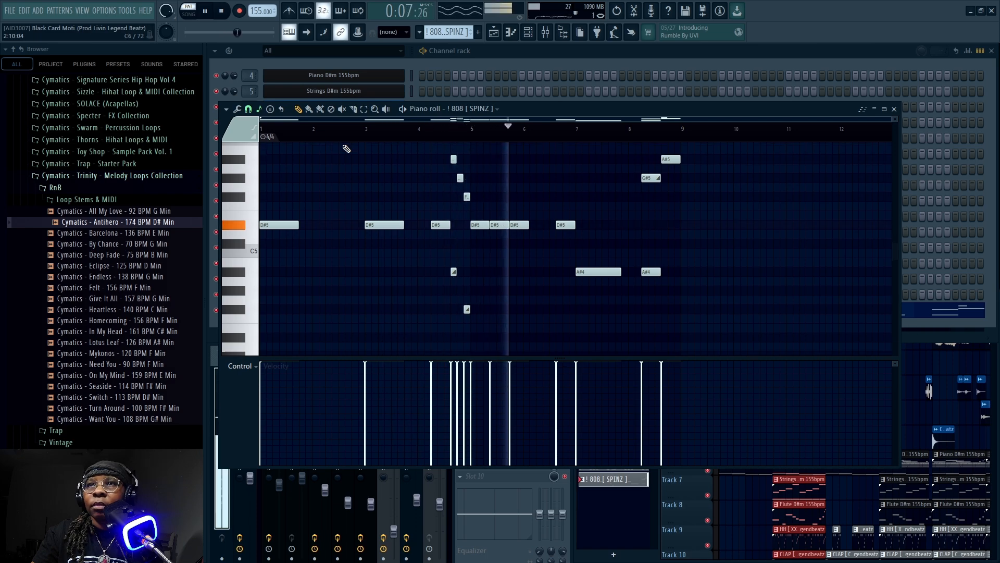
scroll(347, 148, up, 3)
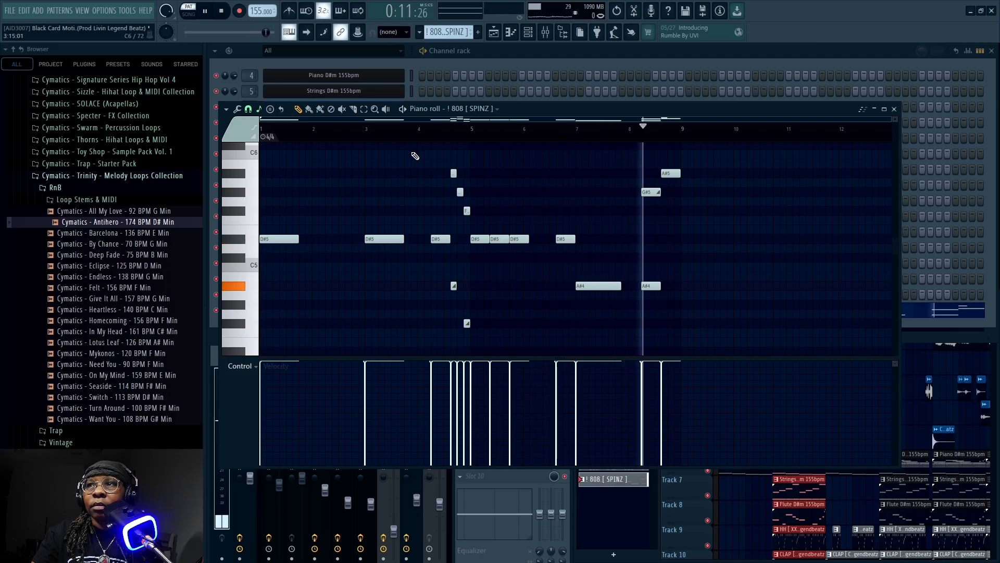
click(221, 11)
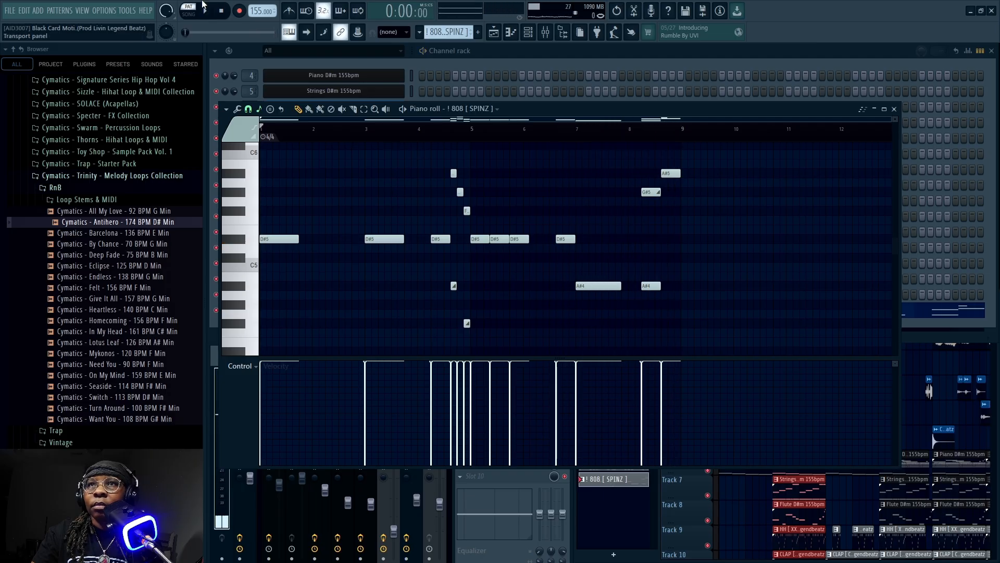
click(895, 110)
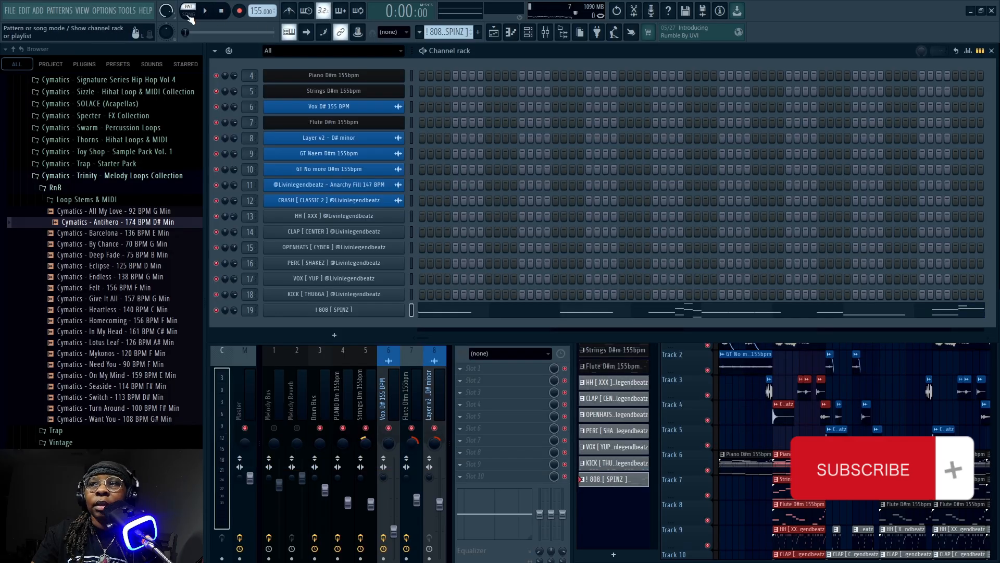
Play the selected section of the arrangement in song mode
key(space)
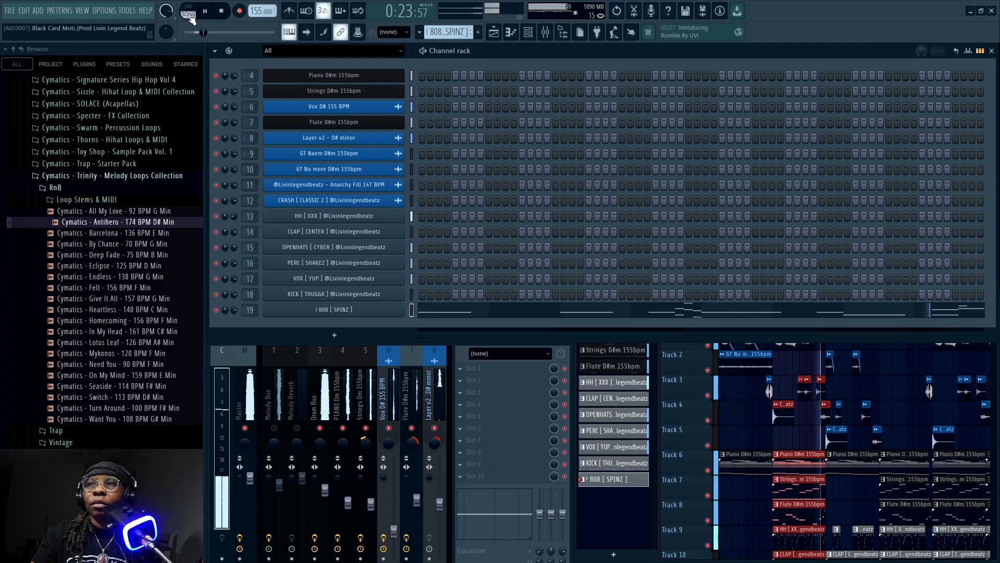
click(222, 11)
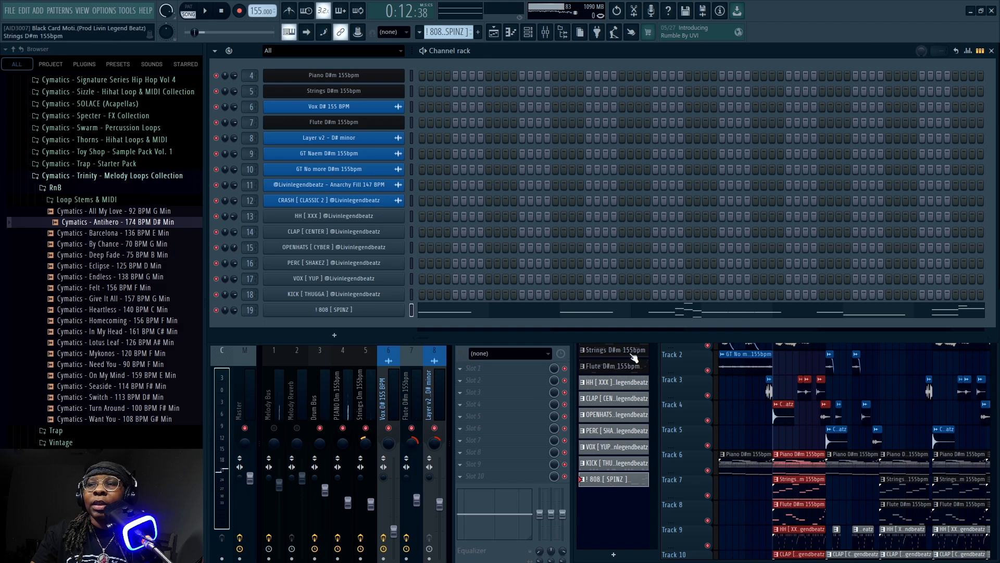
Clear the playlist's time selection and unmute the Melody Bus and Melody Reverb mixer tracks
click(573, 351)
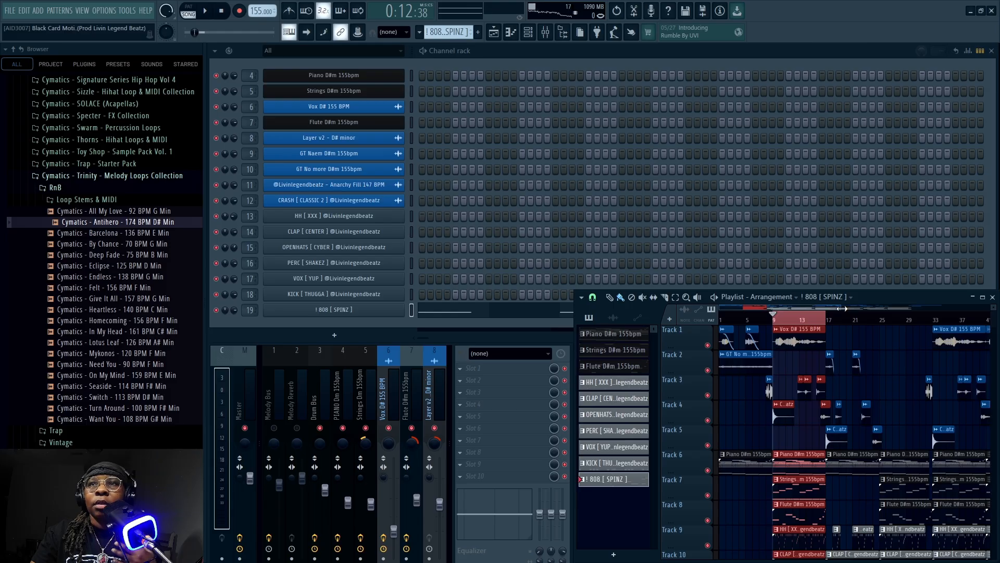
click(780, 320)
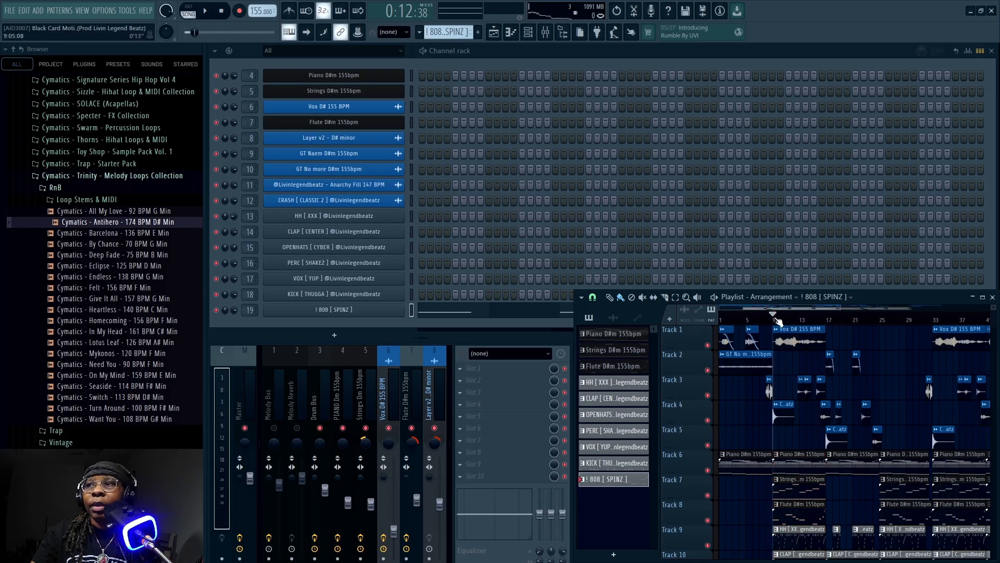
click(275, 428)
click(275, 428)
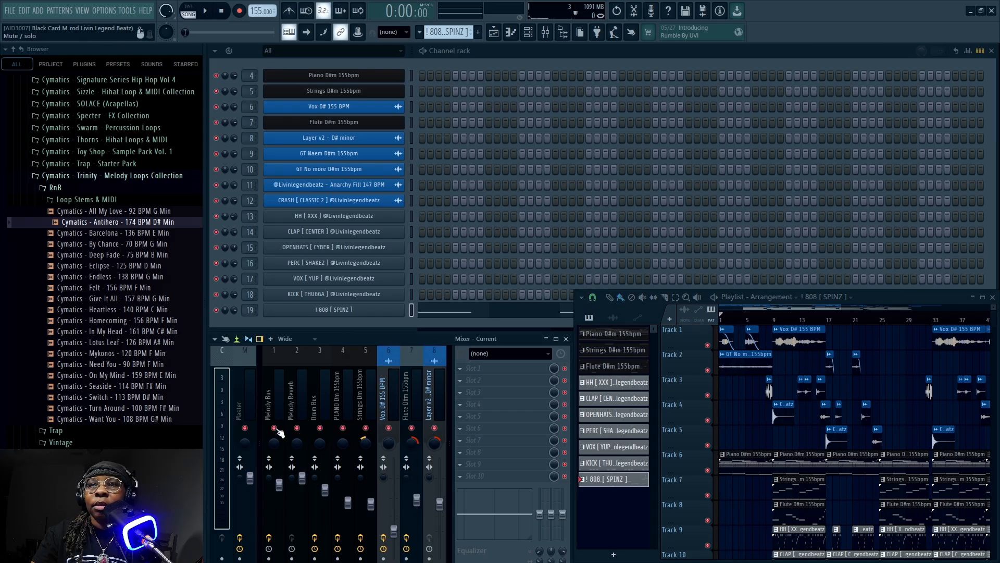
Review the settings of Emphasis and Fruity Parametric EQ 2 on the Master track, and close both plugin windows
click(243, 386)
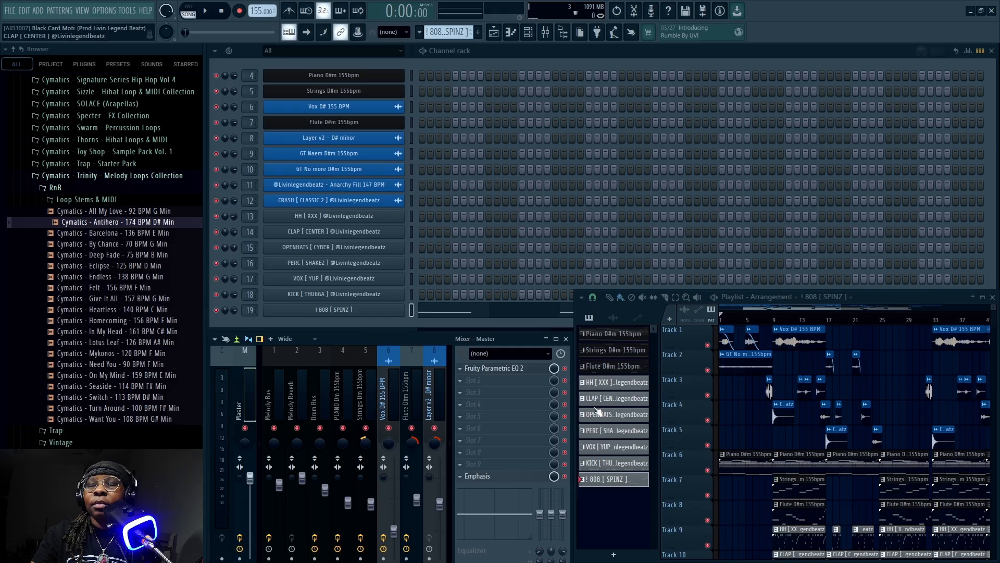
click(496, 477)
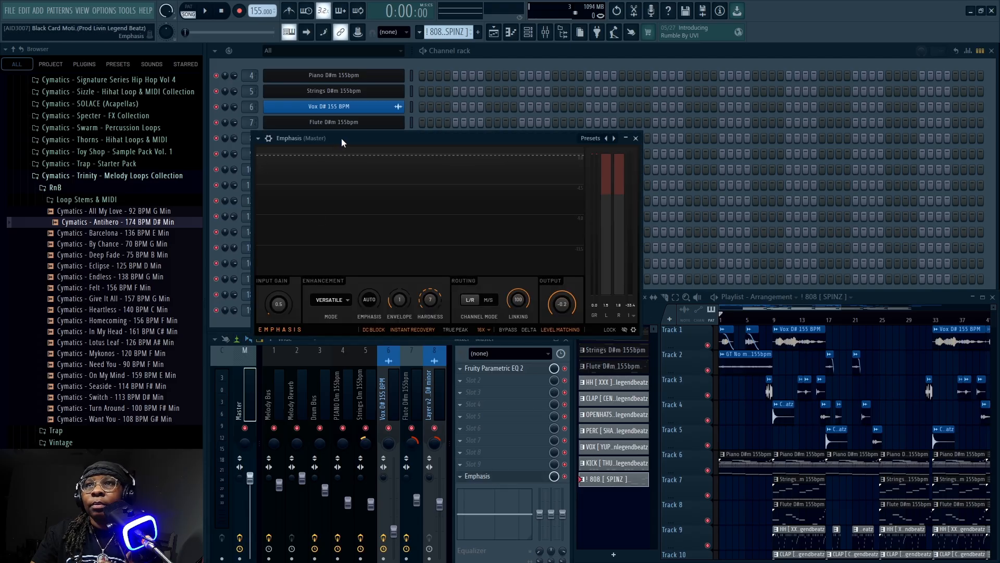
mouse_move(342, 139)
mouse_down()
mouse_move(382, 140)
mouse_move(332, 129)
mouse_up()
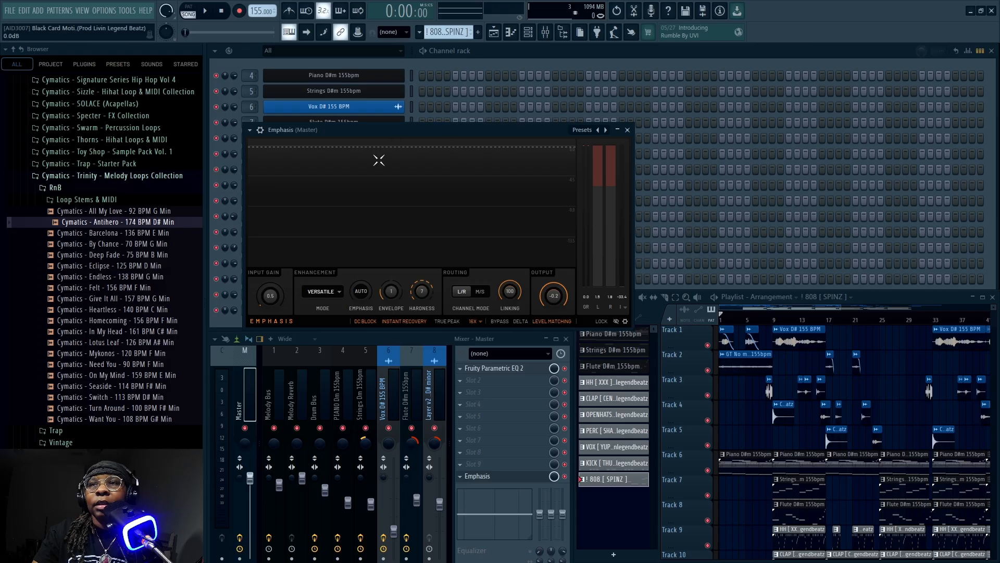
drag(405, 135, 413, 131)
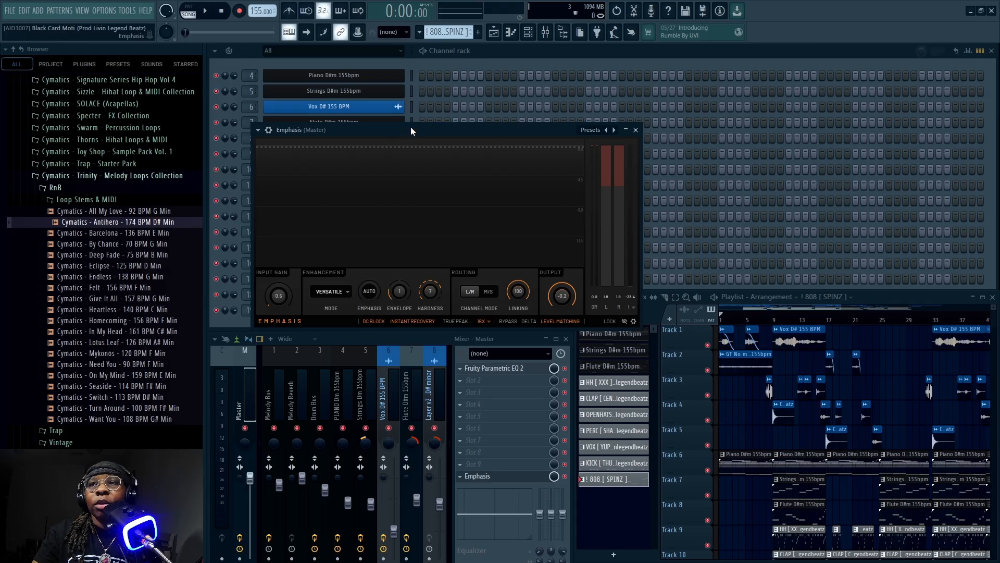
click(490, 371)
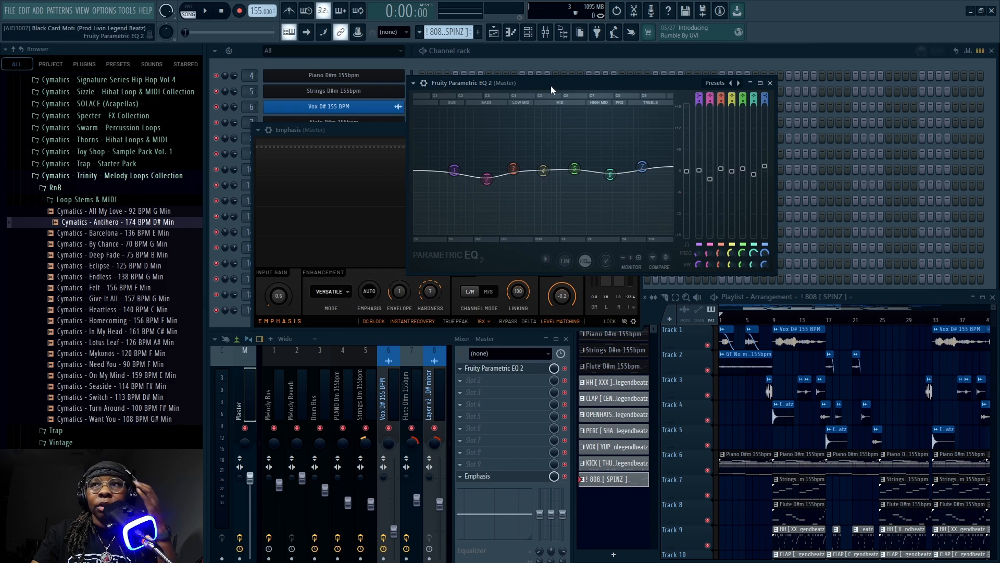
drag(551, 86, 546, 86)
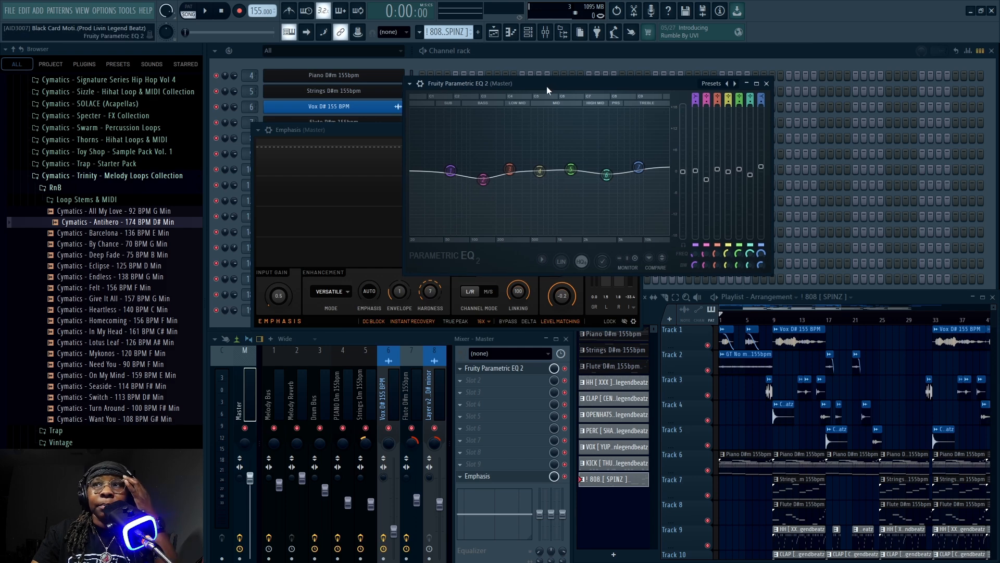
click(768, 84)
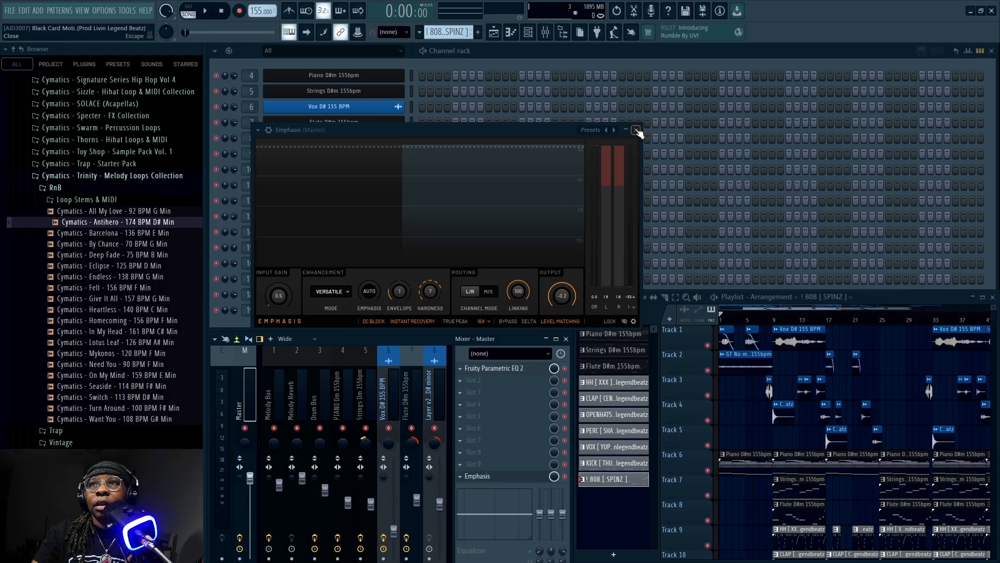
click(637, 131)
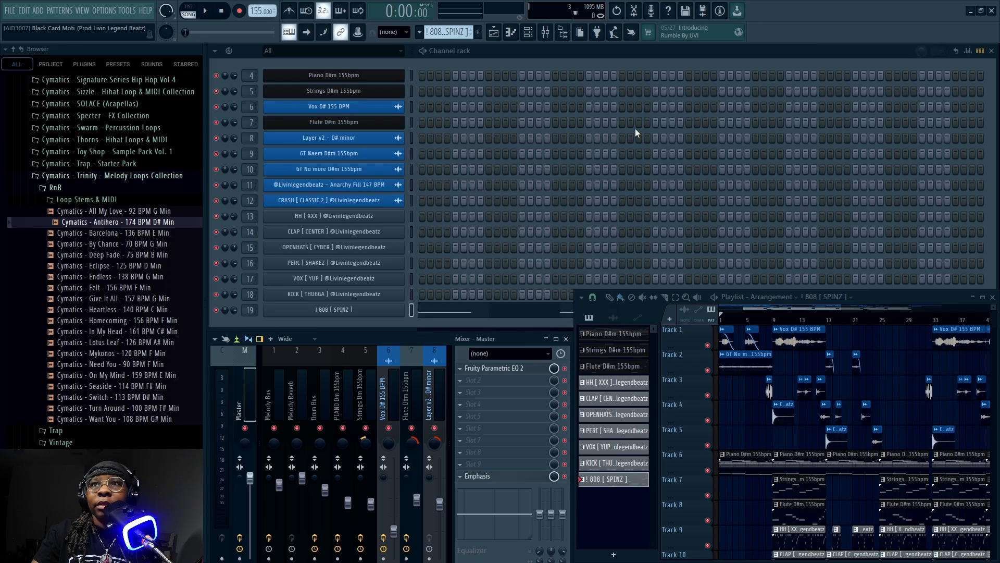
Play the song from the start and enlarge the playlist so the whole arrangement fits across tracks 1 to 15
click(207, 11)
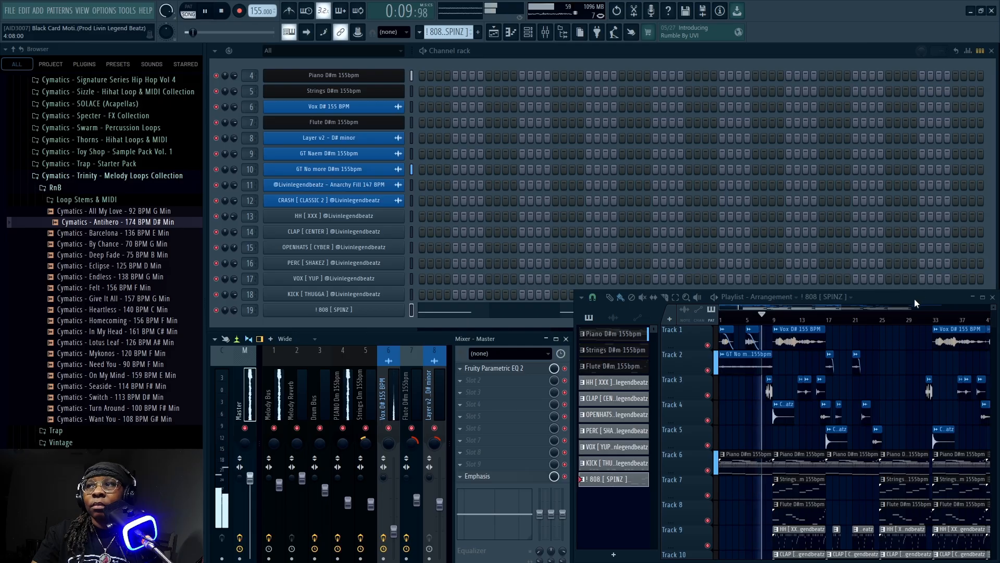
drag(914, 298, 555, 67)
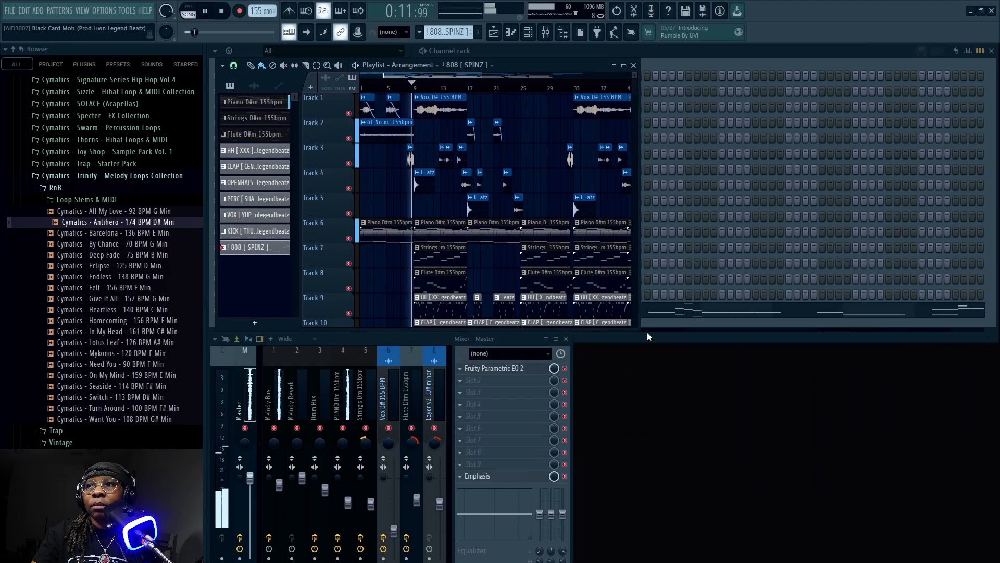
drag(635, 328, 979, 547)
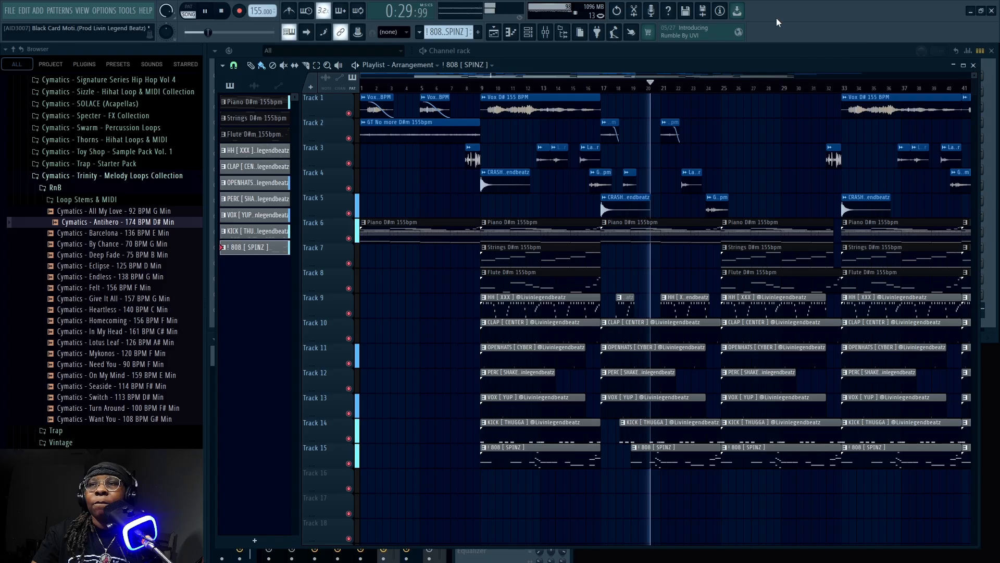
scroll(624, 87, down, 2)
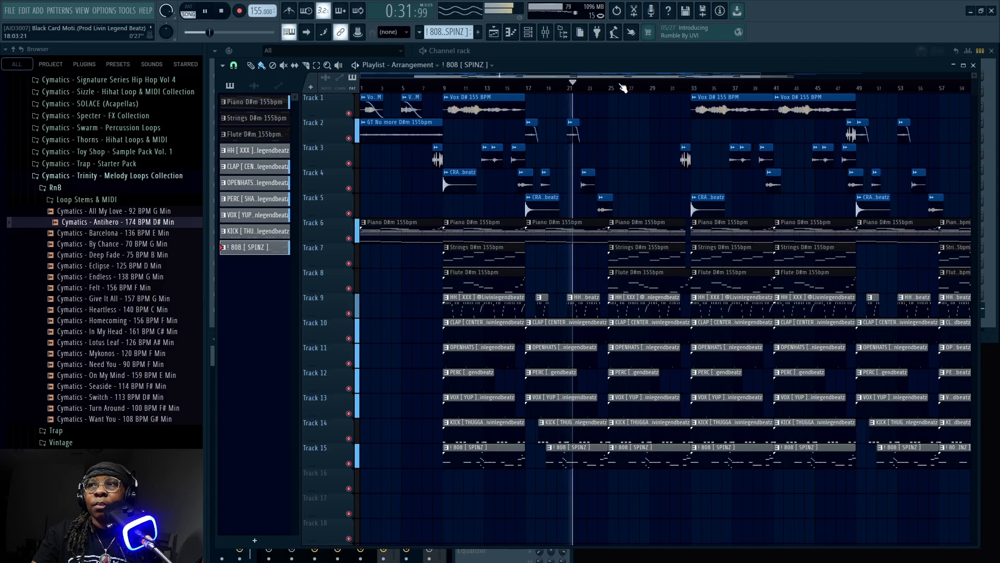
scroll(624, 87, down, 4)
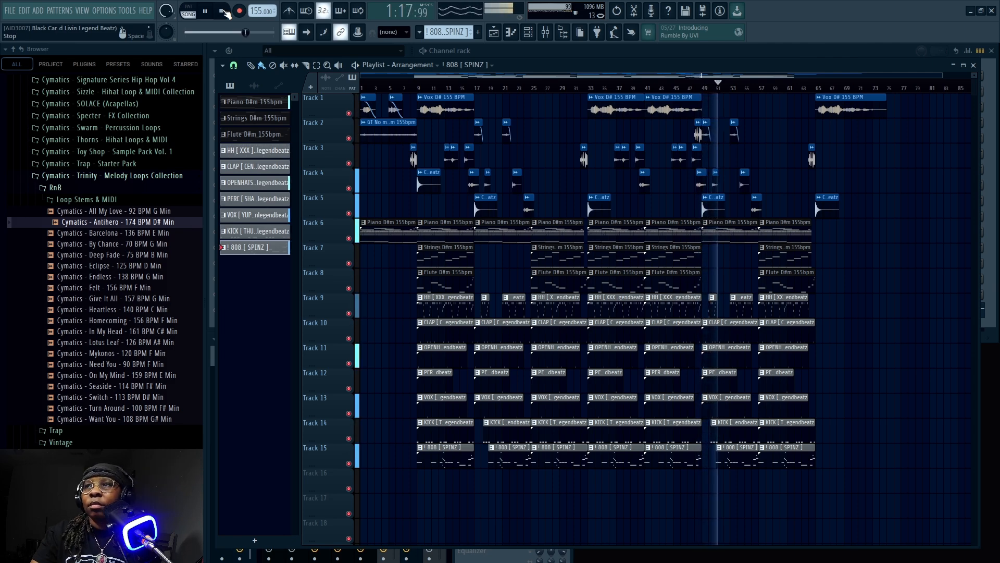
Bring the mixer back to the front and shrink the playlist to fit beside it, below the channel rack
click(544, 33)
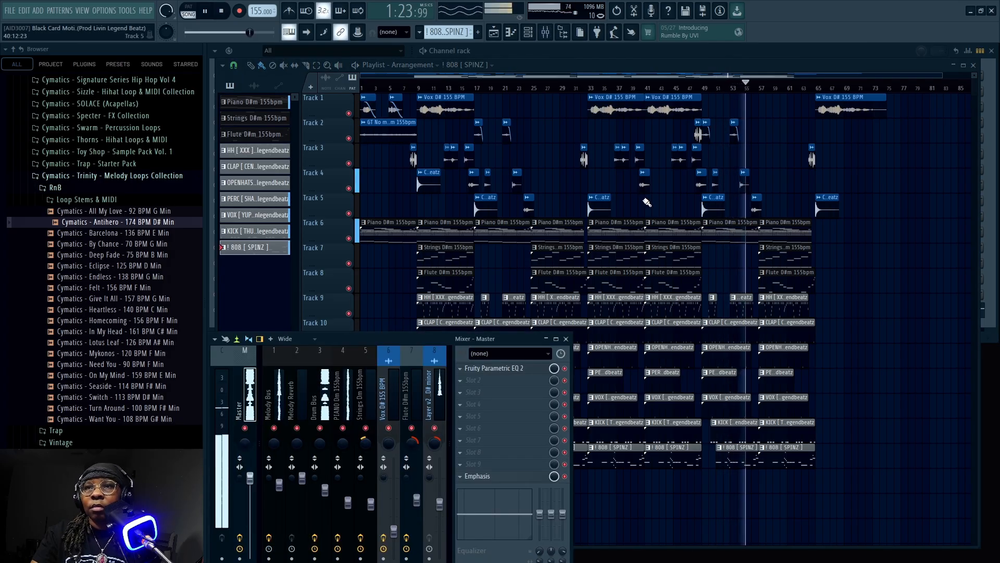
drag(648, 67, 667, 76)
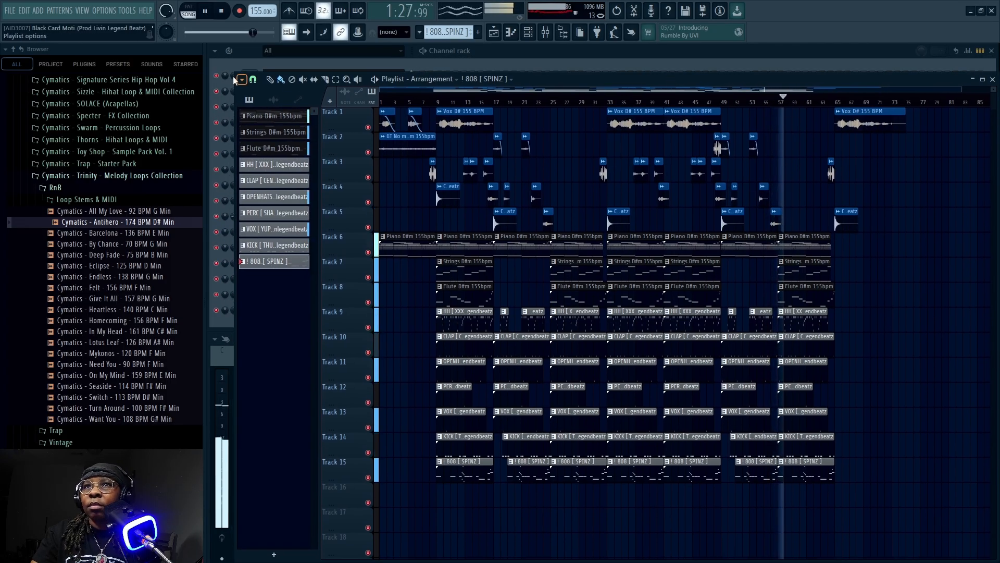
drag(236, 73, 577, 335)
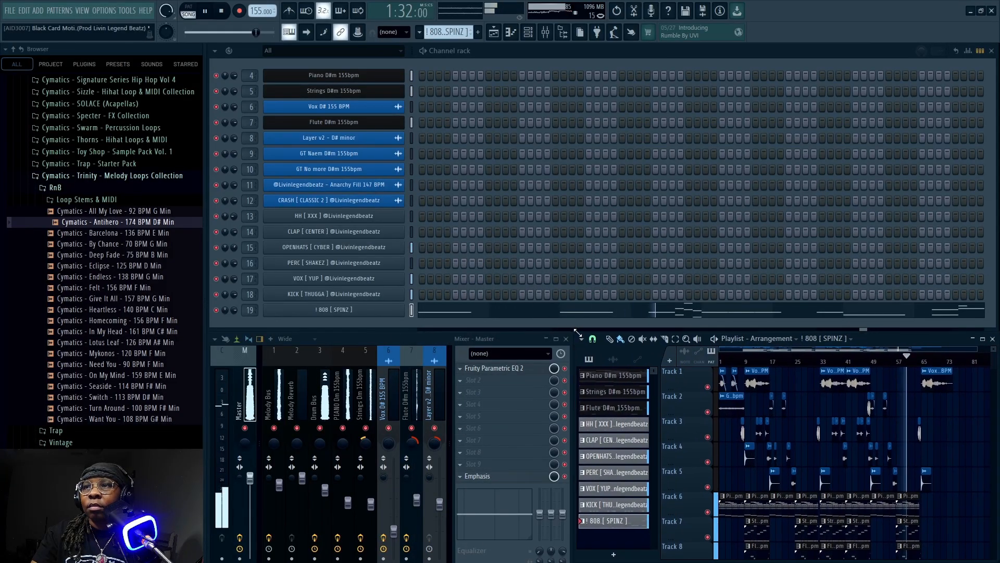
Move the mixer up over the channel rack, widen it to show insert tracks 1 to 19, and bring the playlist in front of it
drag(409, 337, 415, 155)
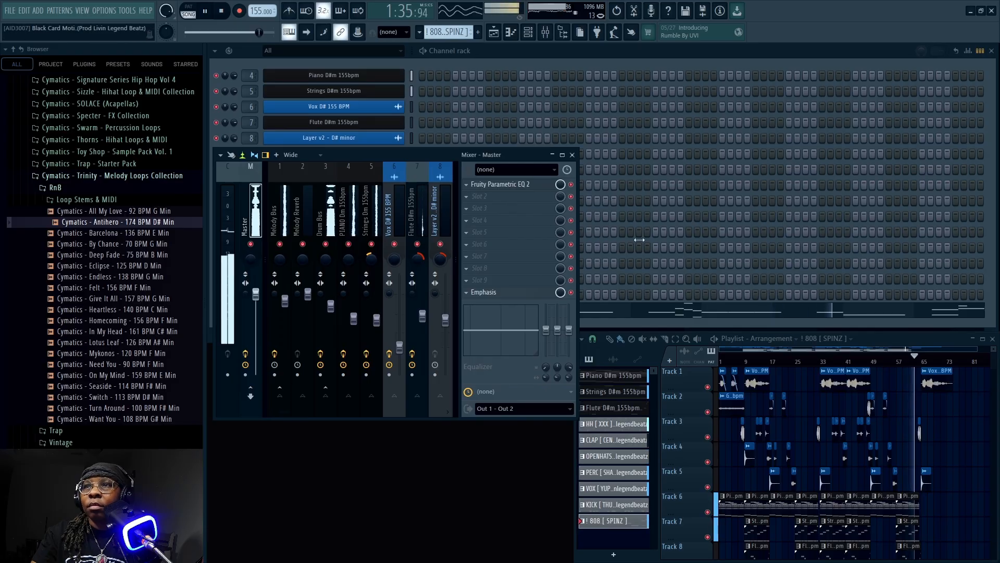
drag(575, 252, 822, 256)
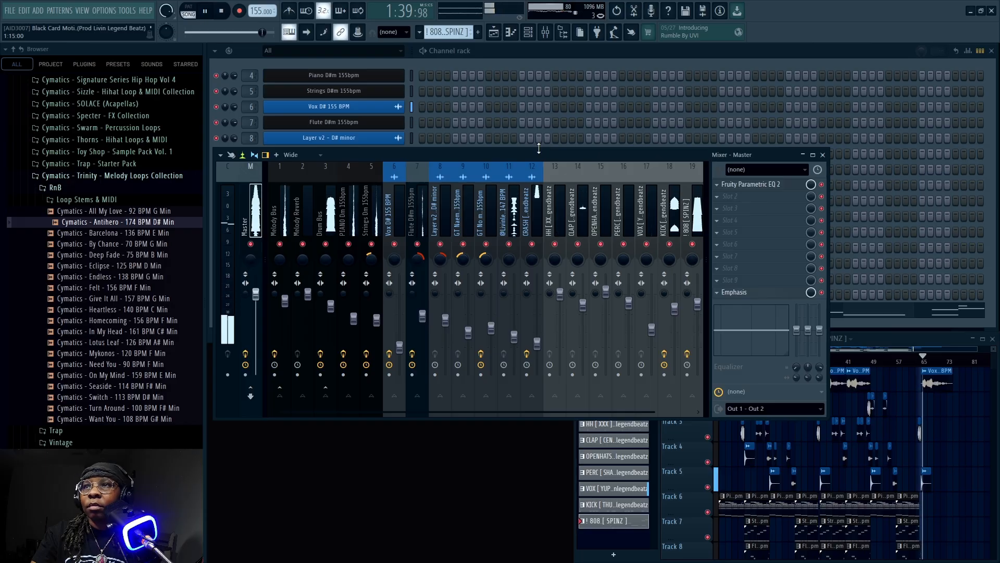
click(892, 340)
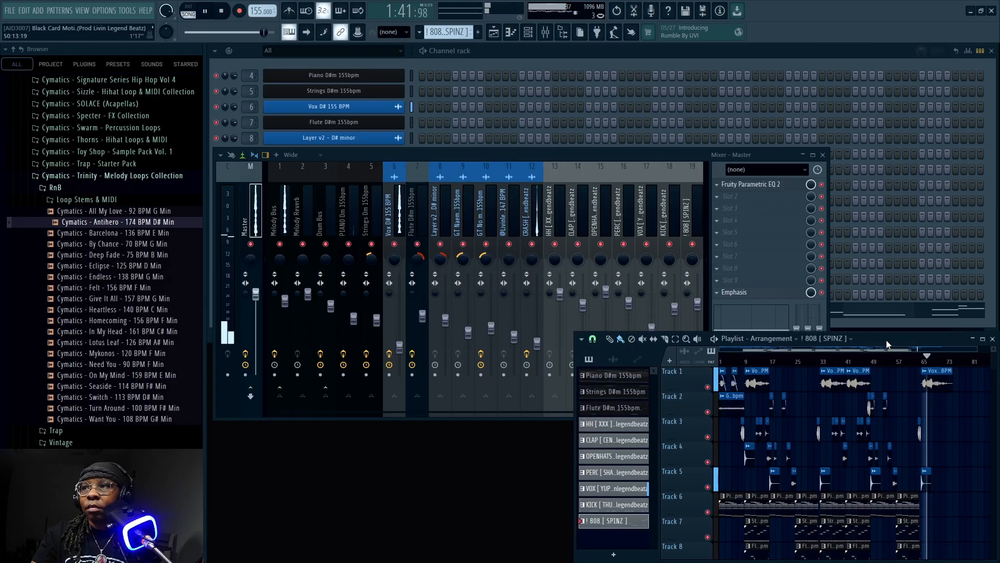
mouse_move(878, 339)
mouse_down()
mouse_move(848, 320)
mouse_move(870, 332)
mouse_up()
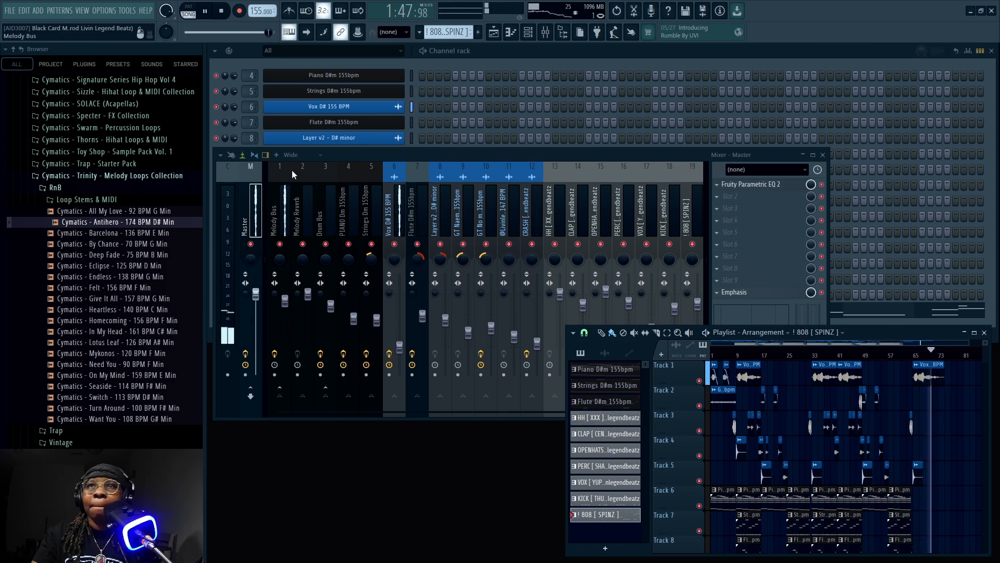
Stop the song and move the widened mixer down to the lower part of the workspace, uncovering the channel rack through channel 17
click(223, 11)
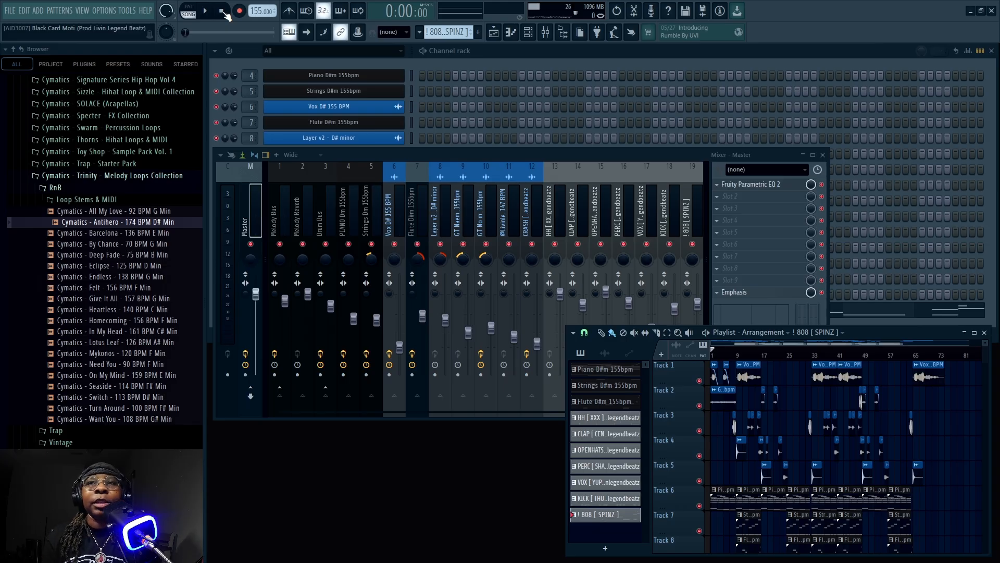
drag(484, 155, 479, 297)
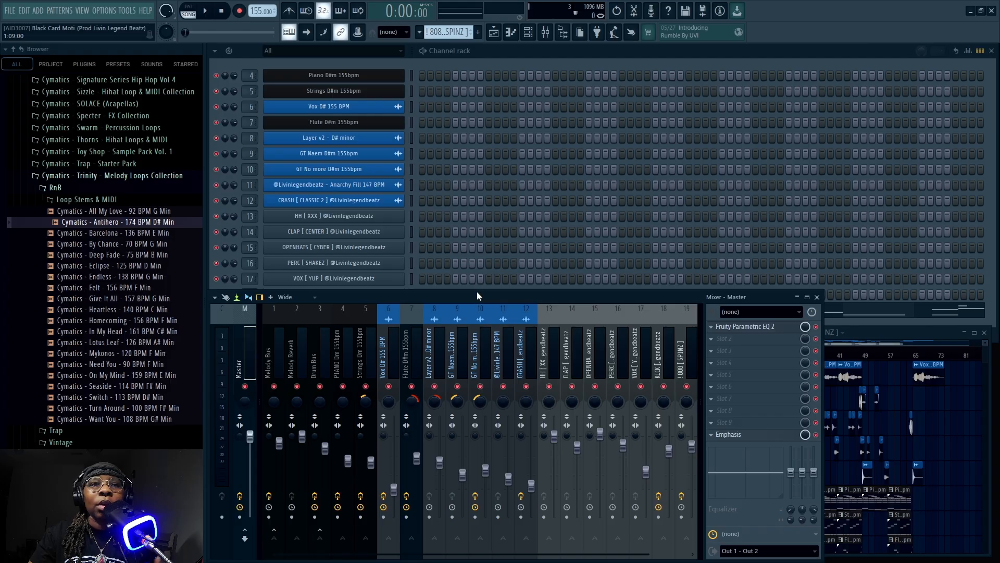